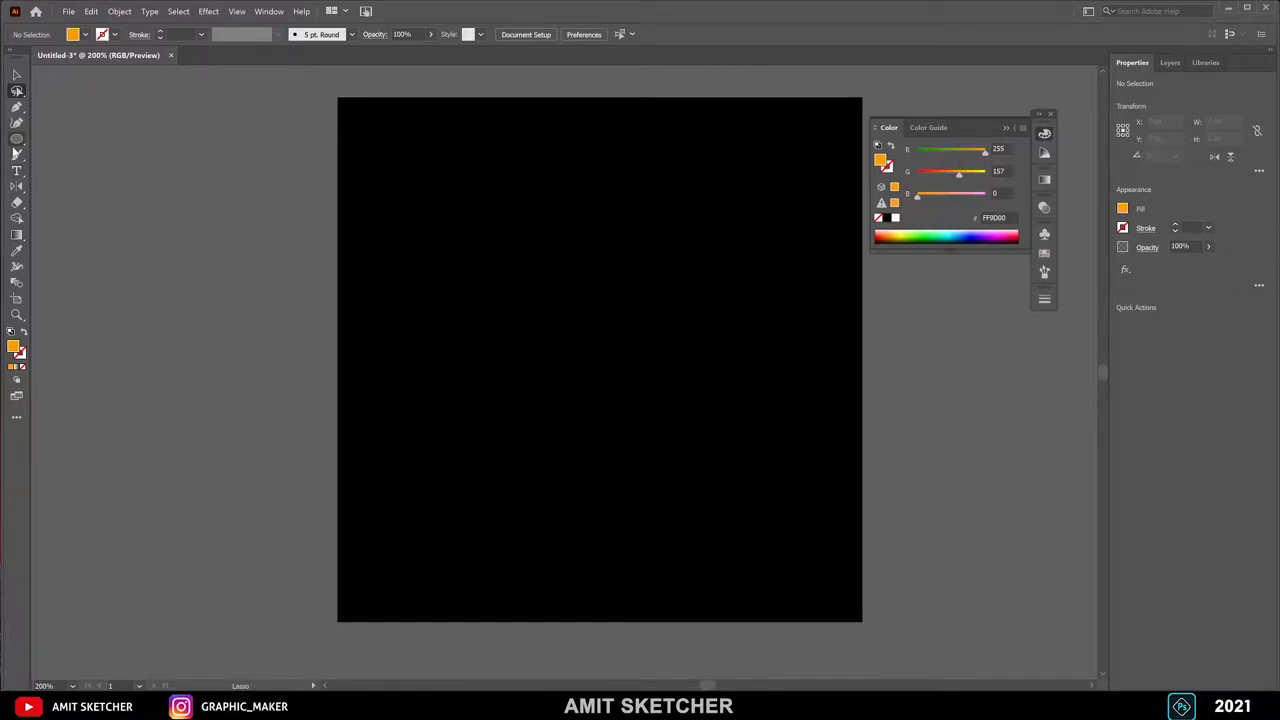
Step: Draw an orange circle on the artboard and nudge it slightly down and left
{"action": "left_click", "coordinate": [16, 139]}
{"action": "left_click_drag", "start_coordinate": [510, 246], "coordinate": [704, 440]}
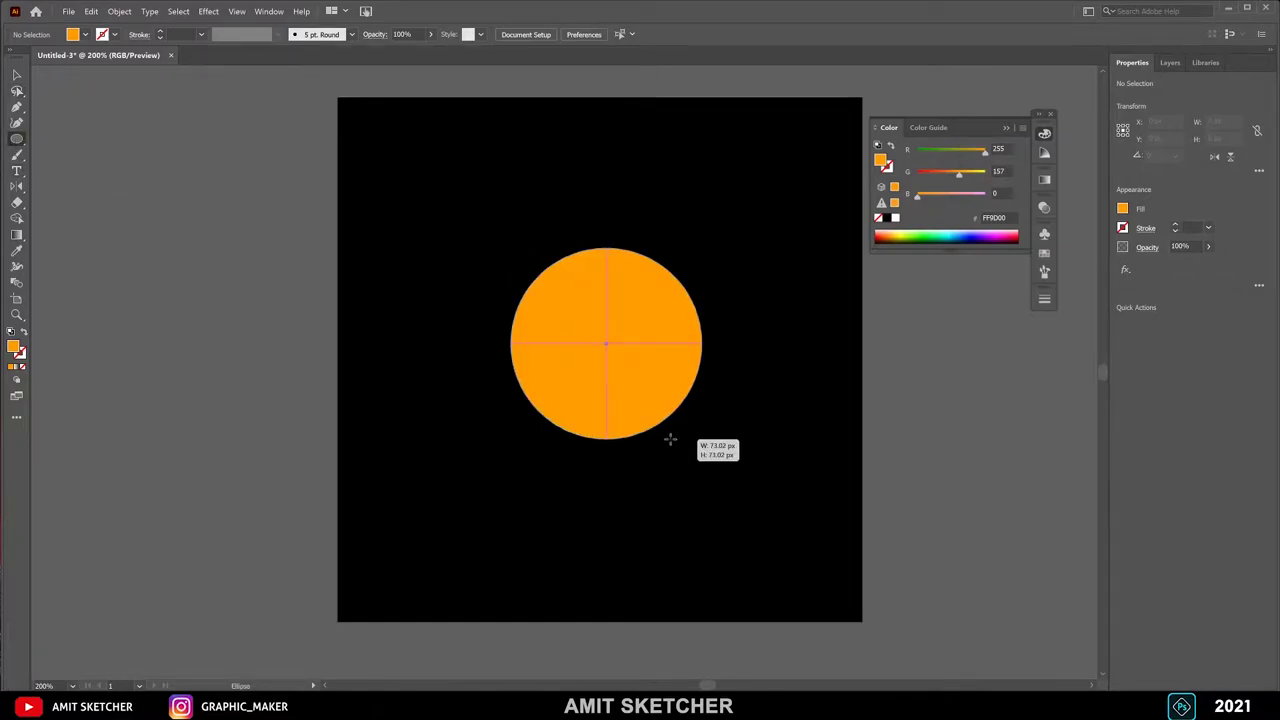
{"action": "key", "text": "v"}
{"action": "left_click_drag", "start_coordinate": [630, 336], "coordinate": [624, 348]}
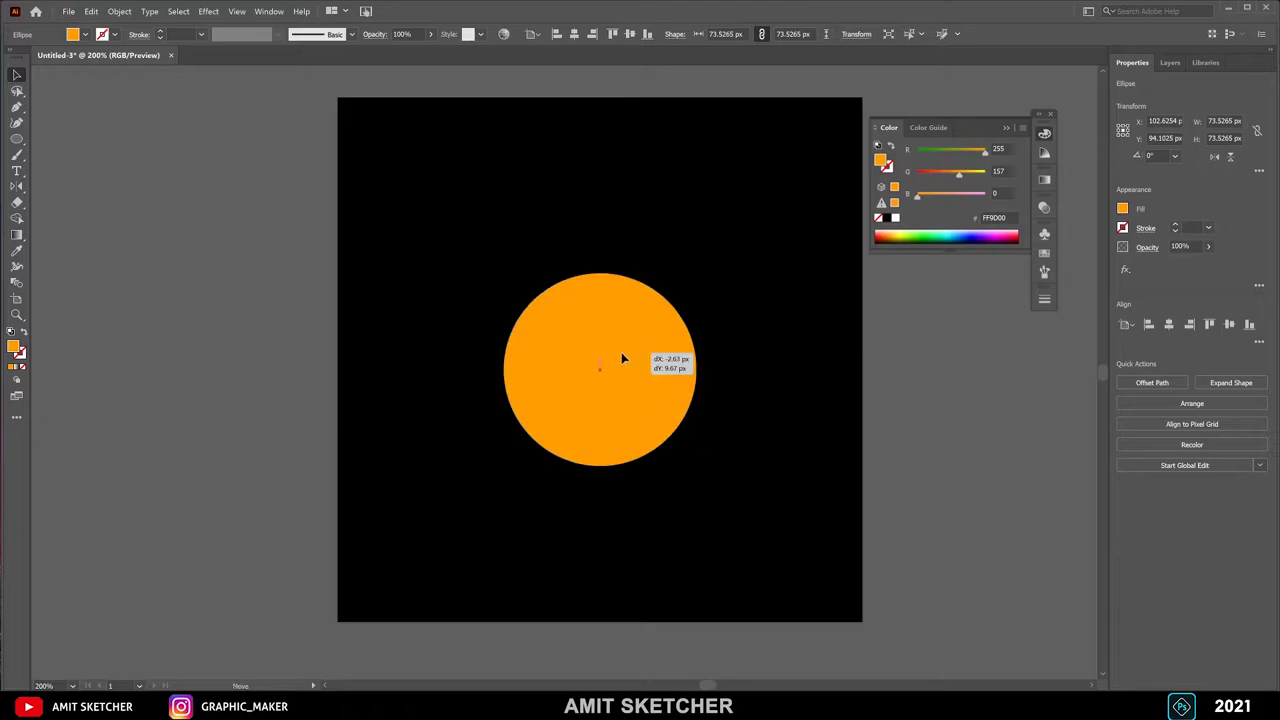
{"action": "left_click", "coordinate": [837, 423]}
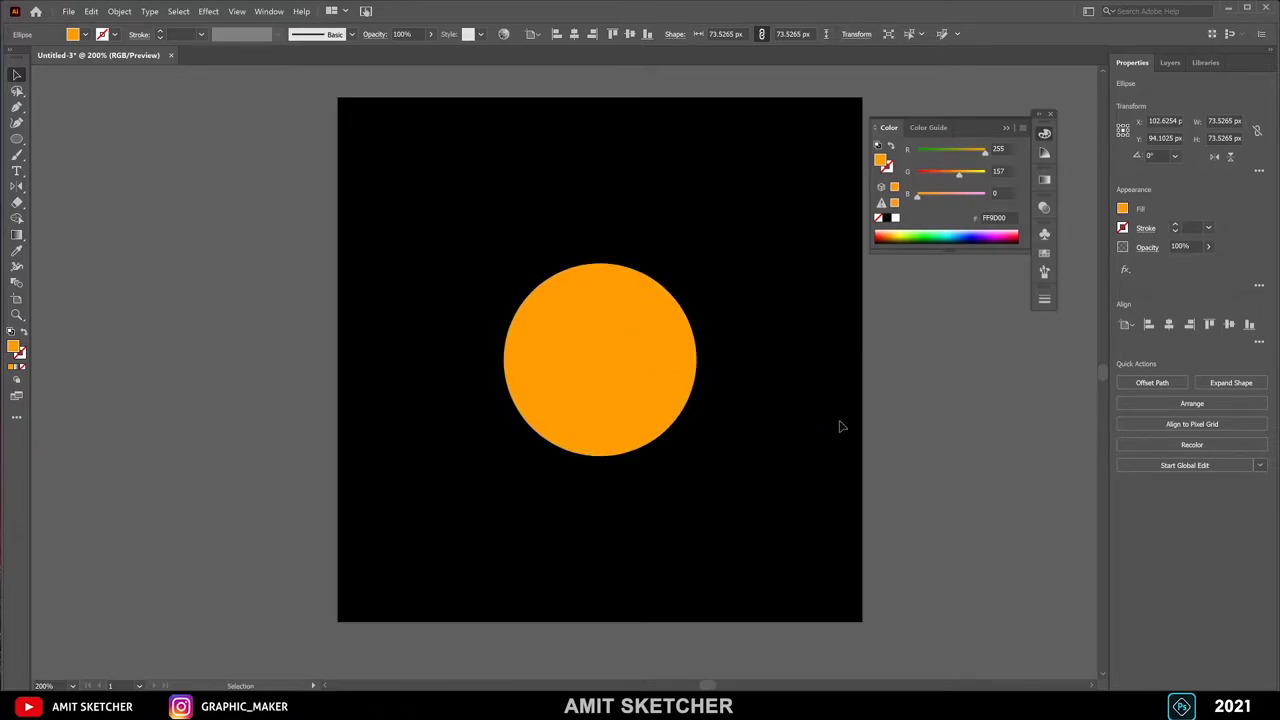
Step: Convert all the circle's anchors to corners, giving it sharp left and right points
{"action": "left_click", "coordinate": [586, 337]}
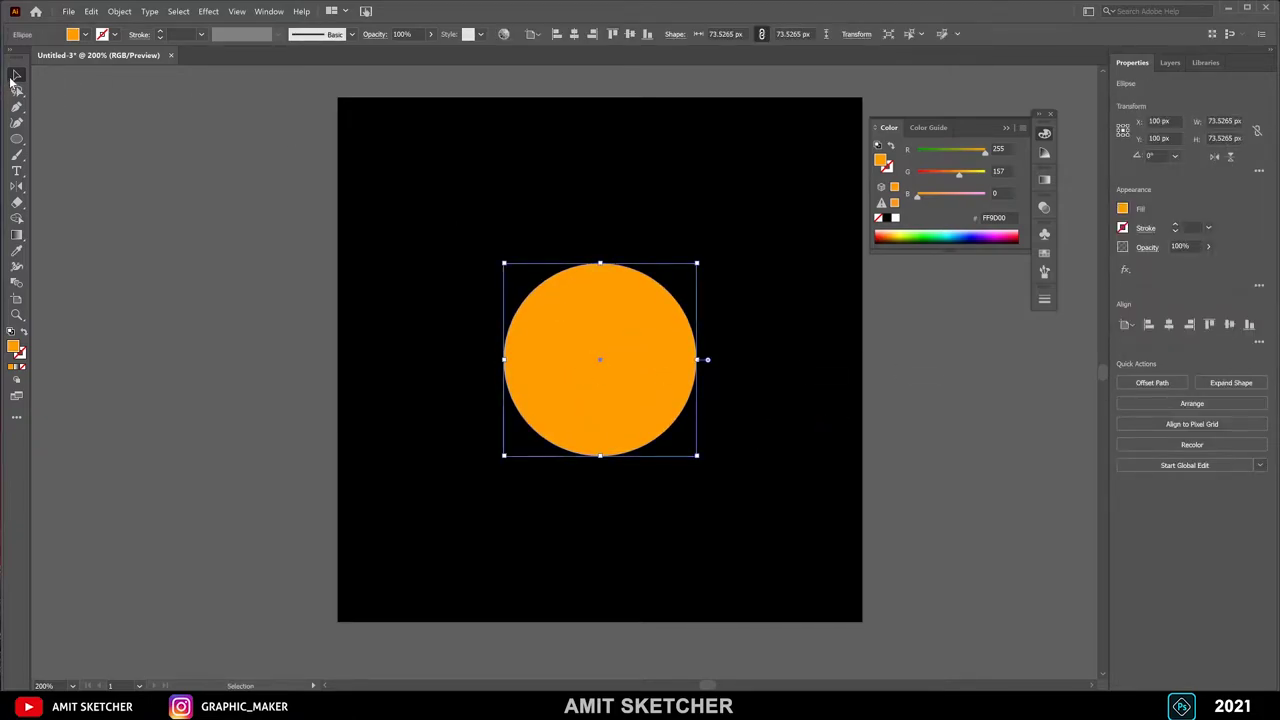
{"action": "left_click", "coordinate": [16, 90]}
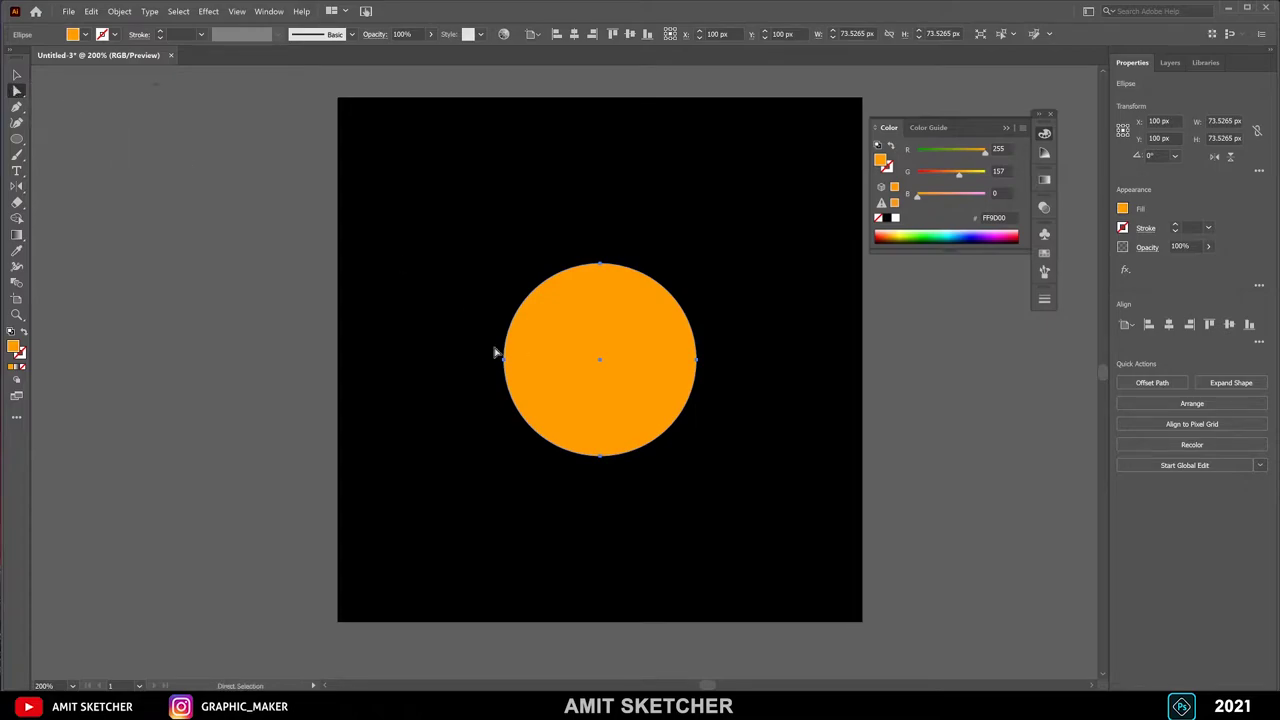
{"action": "key", "text": "ctrl+a"}
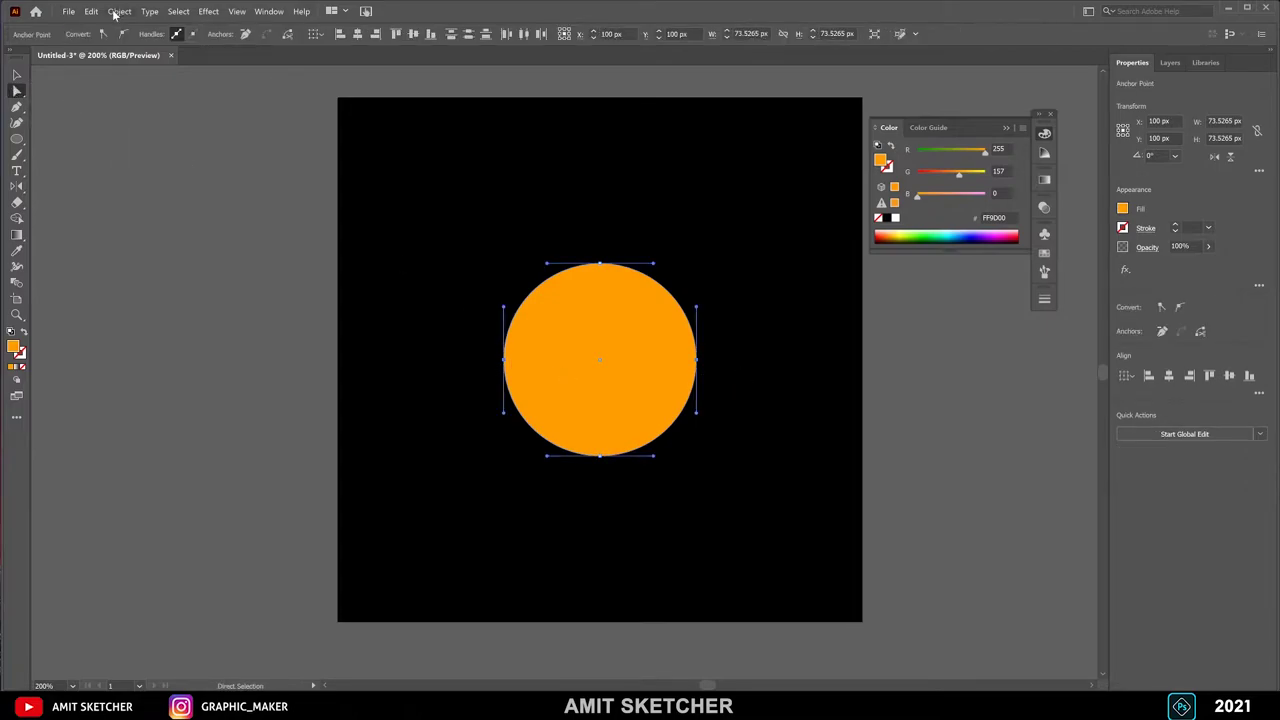
{"action": "left_click", "coordinate": [103, 33]}
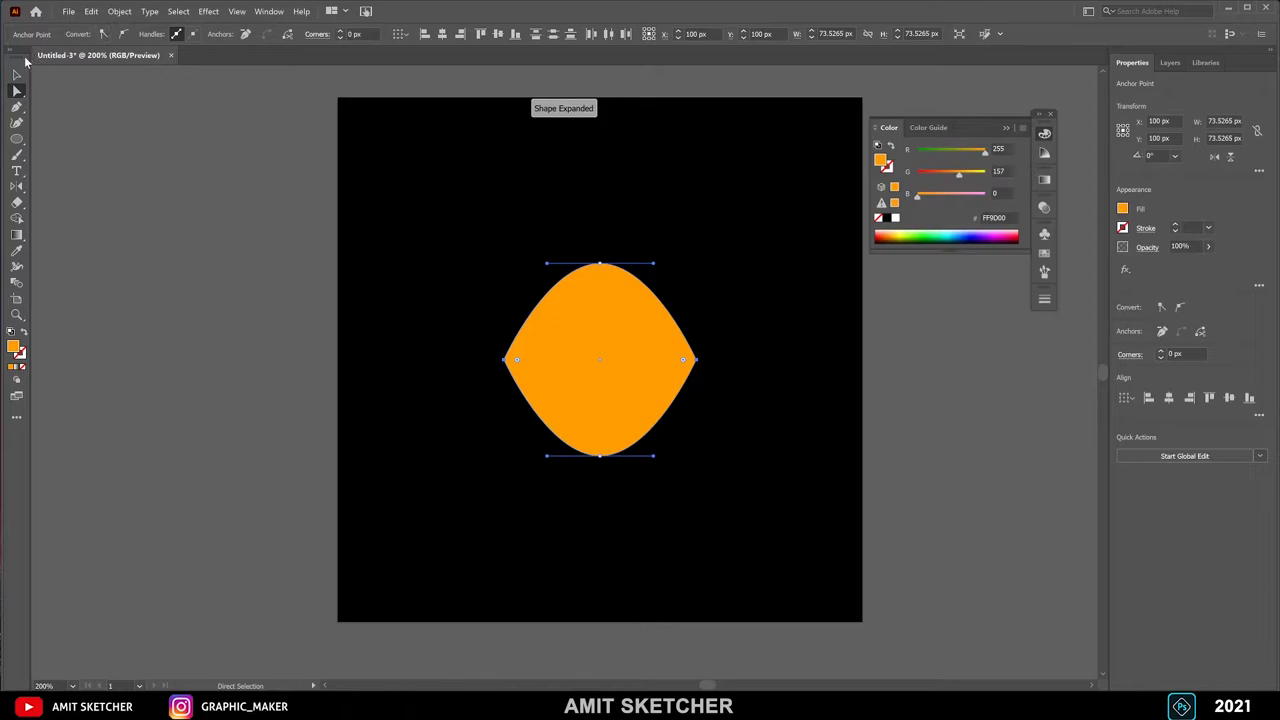
{"action": "left_click", "coordinate": [16, 74]}
{"action": "left_click", "coordinate": [386, 209]}
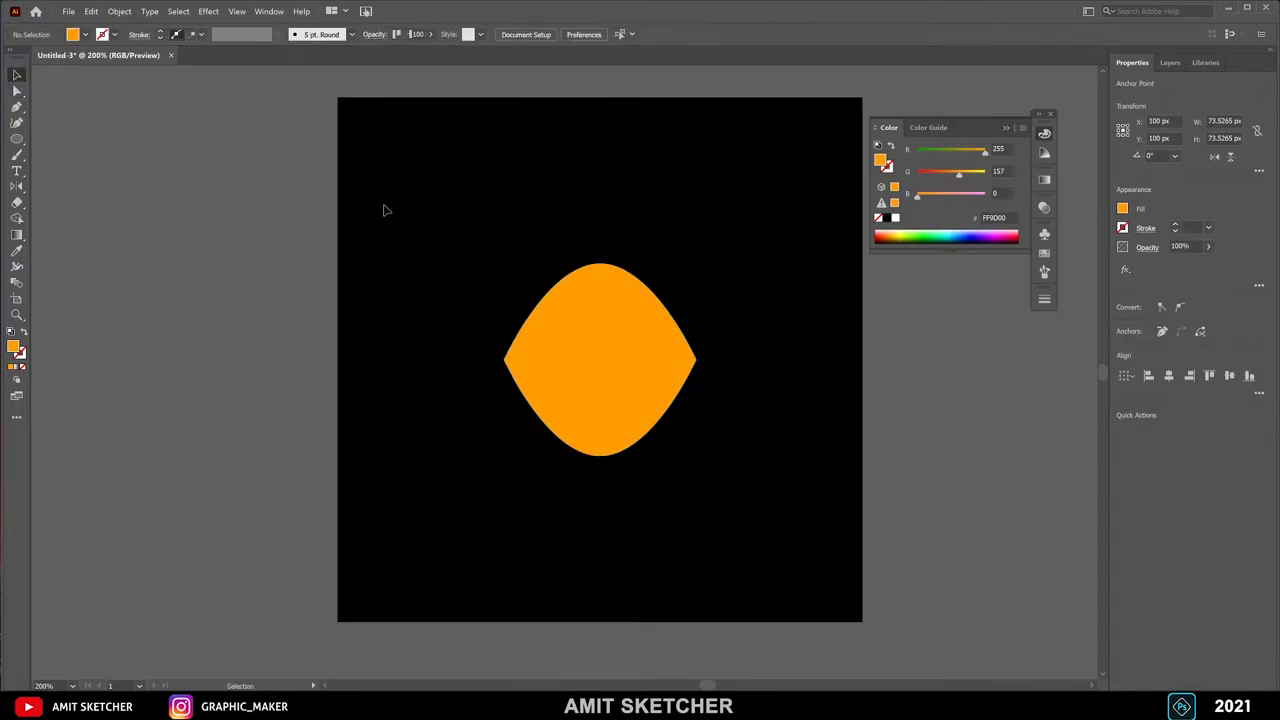
{"action": "left_click", "coordinate": [668, 379]}
Step: Copy the pointed orange shape and paste the copy in place over it
{"action": "left_click", "coordinate": [91, 11]}
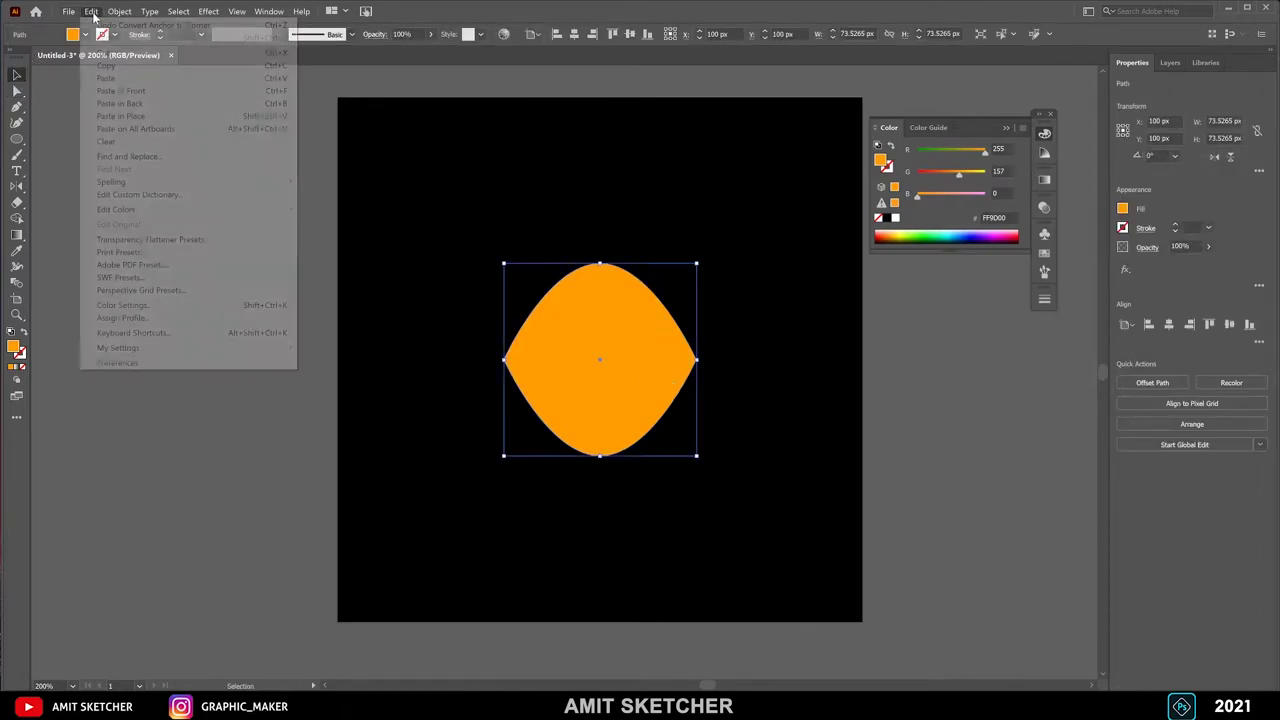
{"action": "left_click", "coordinate": [90, 55]}
{"action": "left_click", "coordinate": [91, 11]}
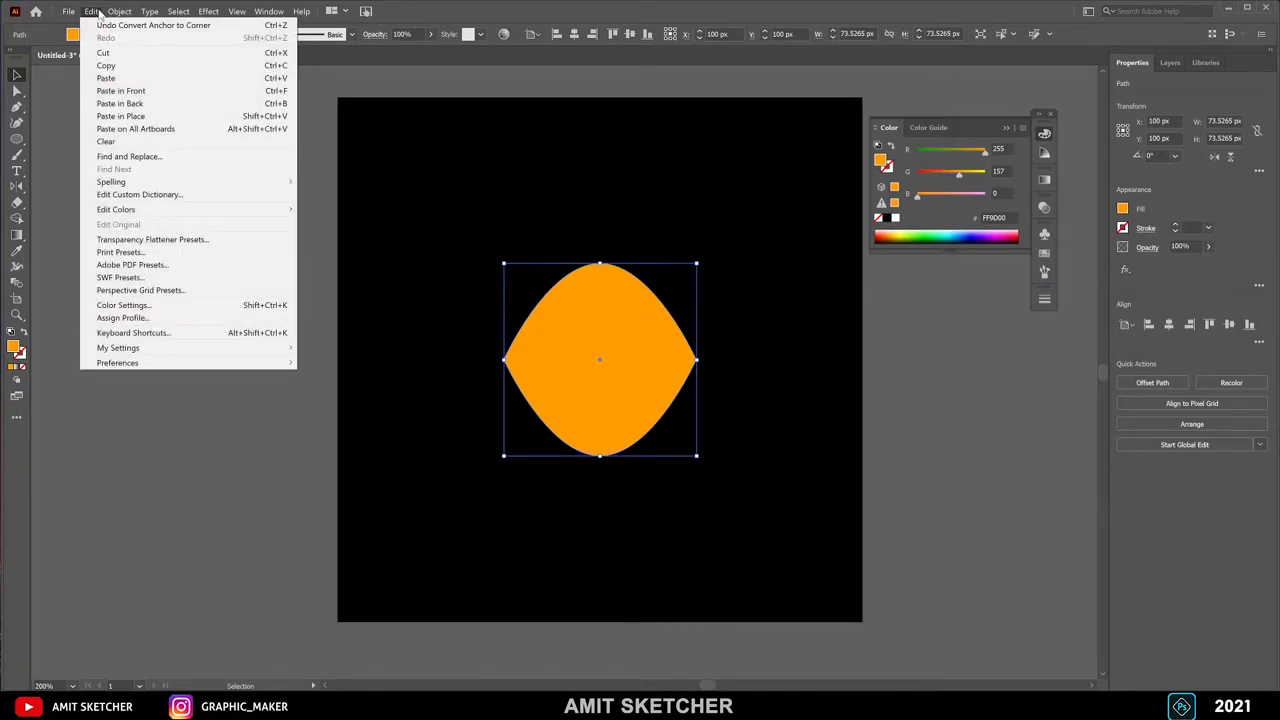
{"action": "left_click", "coordinate": [113, 117]}
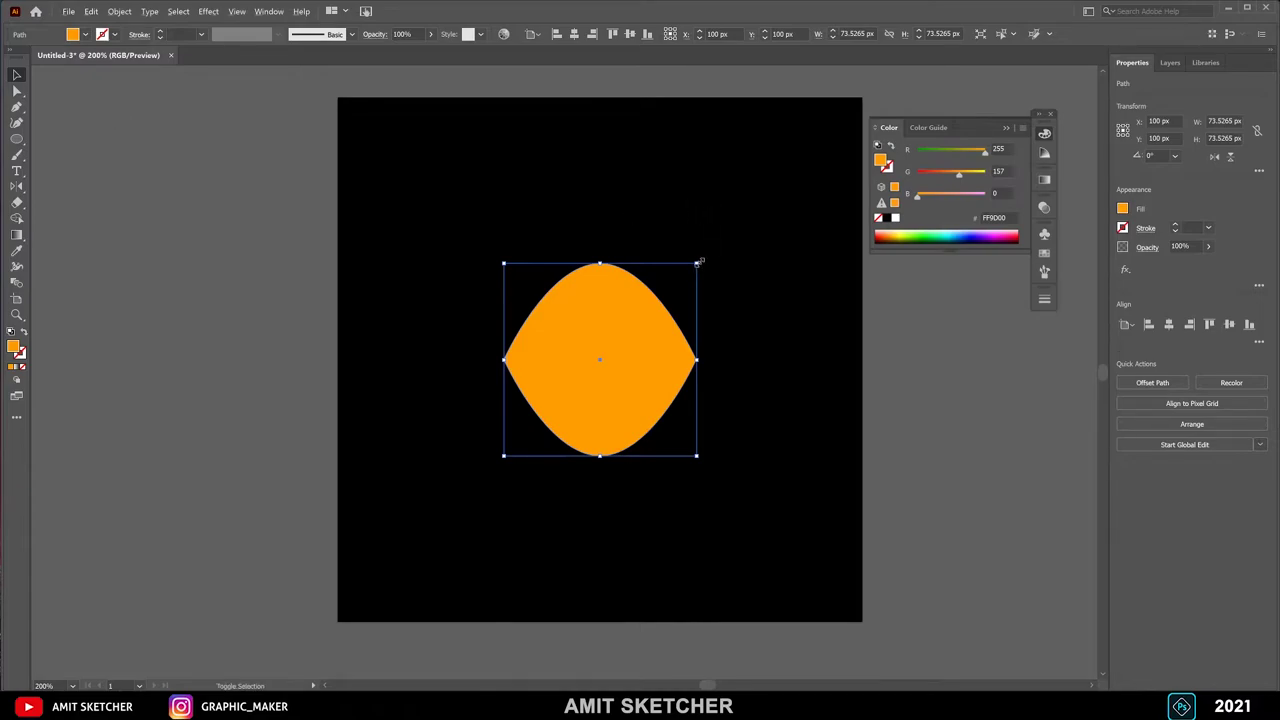
Step: Shrink the copy into a thin 11.27 × 0.72 px sliver at the centre, then select both shapes
{"action": "left_click_drag", "start_coordinate": [698, 262], "coordinate": [621, 340]}
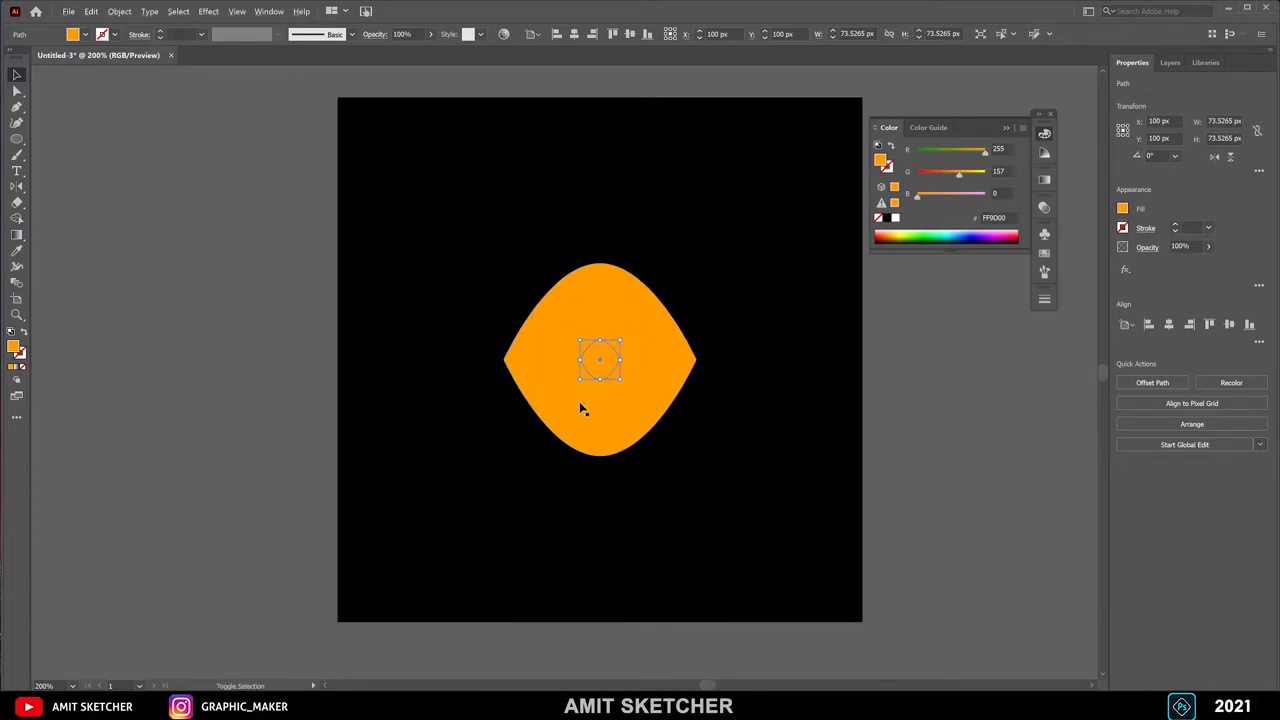
{"action": "scroll", "coordinate": [585, 370], "scroll_direction": "up", "scroll_amount": 3}
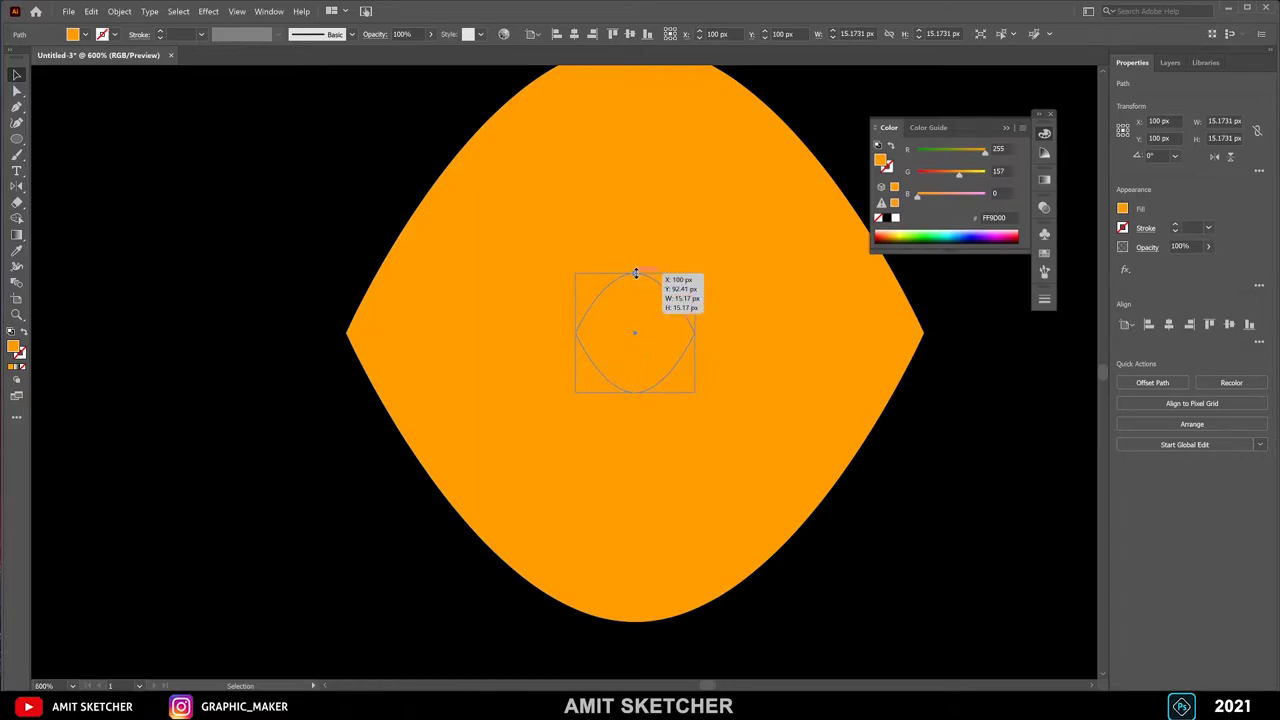
{"action": "mouse_move", "coordinate": [634, 338]}
{"action": "left_mouse_down"}
{"action": "mouse_move", "coordinate": [634, 383]}
{"action": "mouse_move", "coordinate": [664, 389]}
{"action": "mouse_move", "coordinate": [672, 356]}
{"action": "left_mouse_up"}
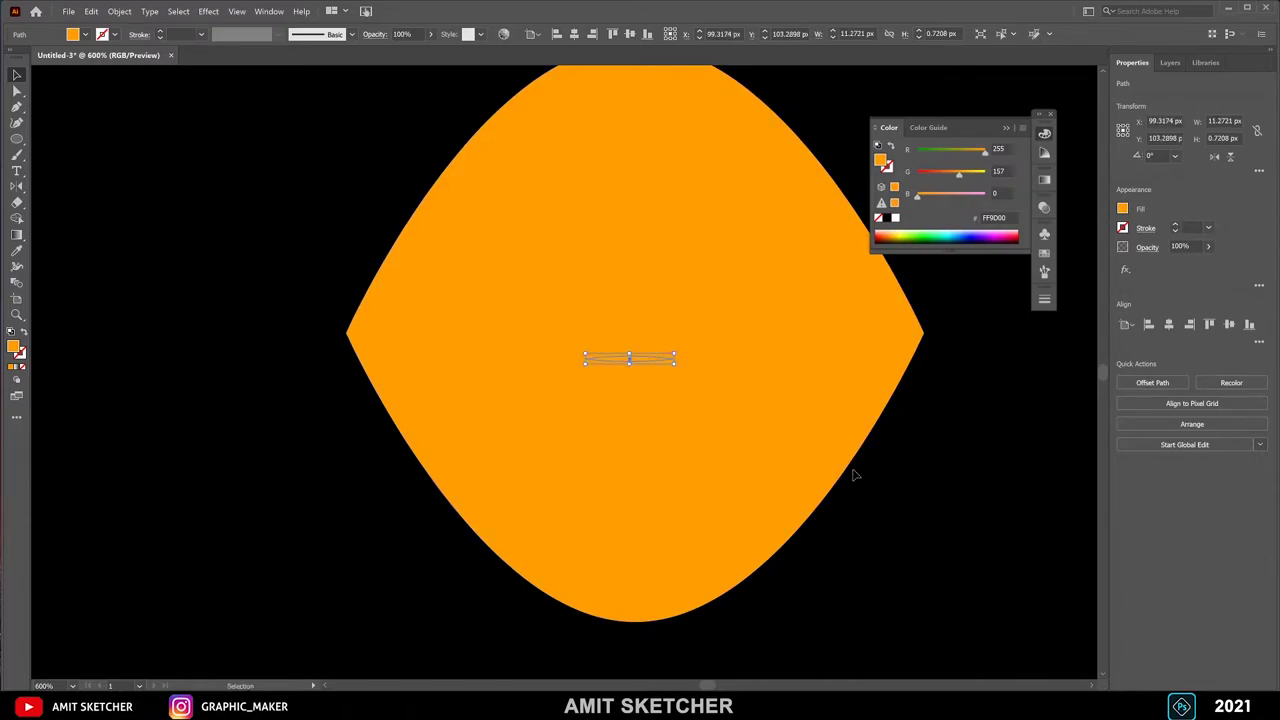
{"action": "scroll", "coordinate": [591, 420], "scroll_direction": "down", "scroll_amount": 1}
{"action": "key", "text": "super"}
{"action": "key", "text": "super"}
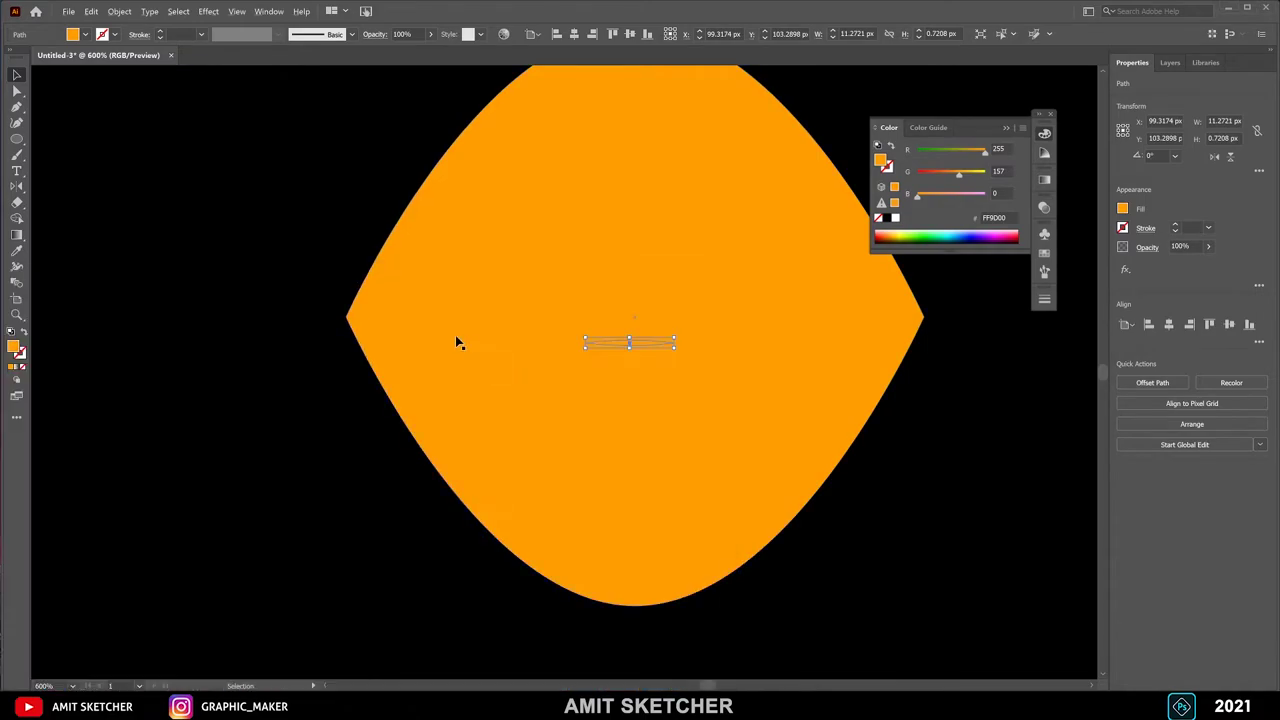
{"action": "scroll", "coordinate": [455, 343], "scroll_direction": "down", "scroll_amount": 2}
{"action": "left_click_drag", "start_coordinate": [731, 514], "coordinate": [378, 124]}
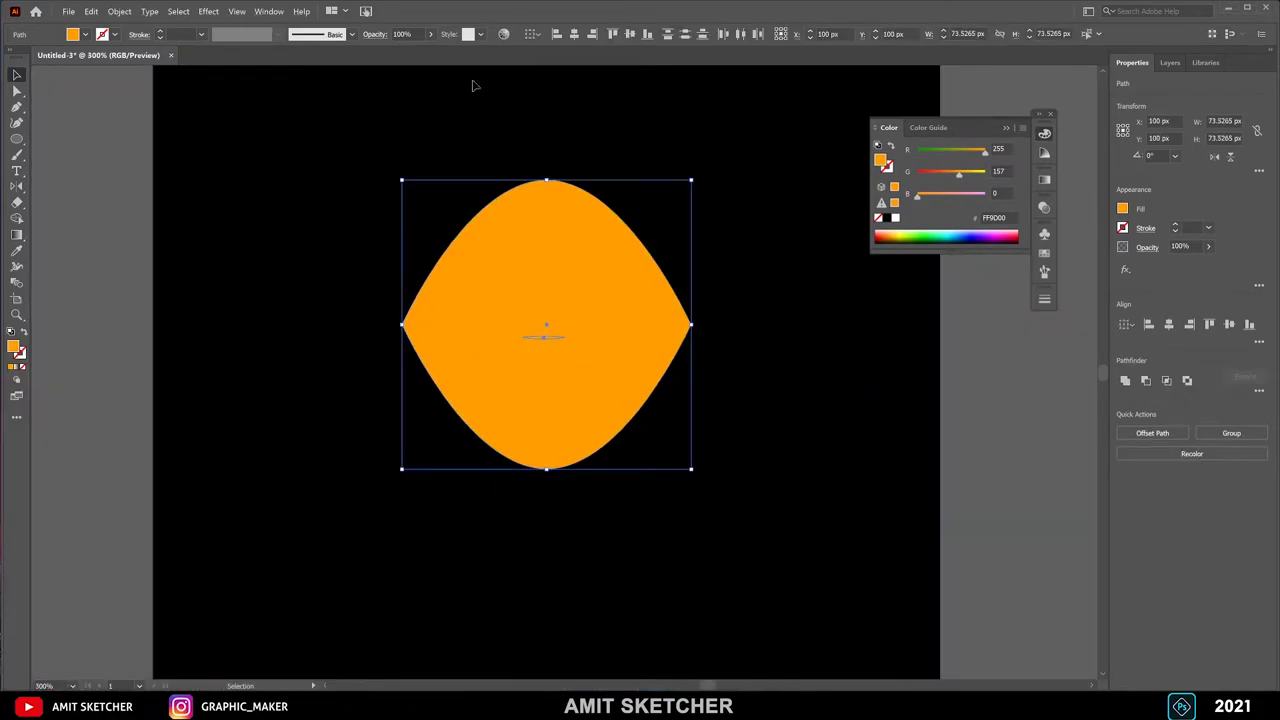
Step: Centre the sliver horizontally and vertically on the large shape
{"action": "left_click", "coordinate": [574, 34]}
{"action": "left_click", "coordinate": [630, 34]}
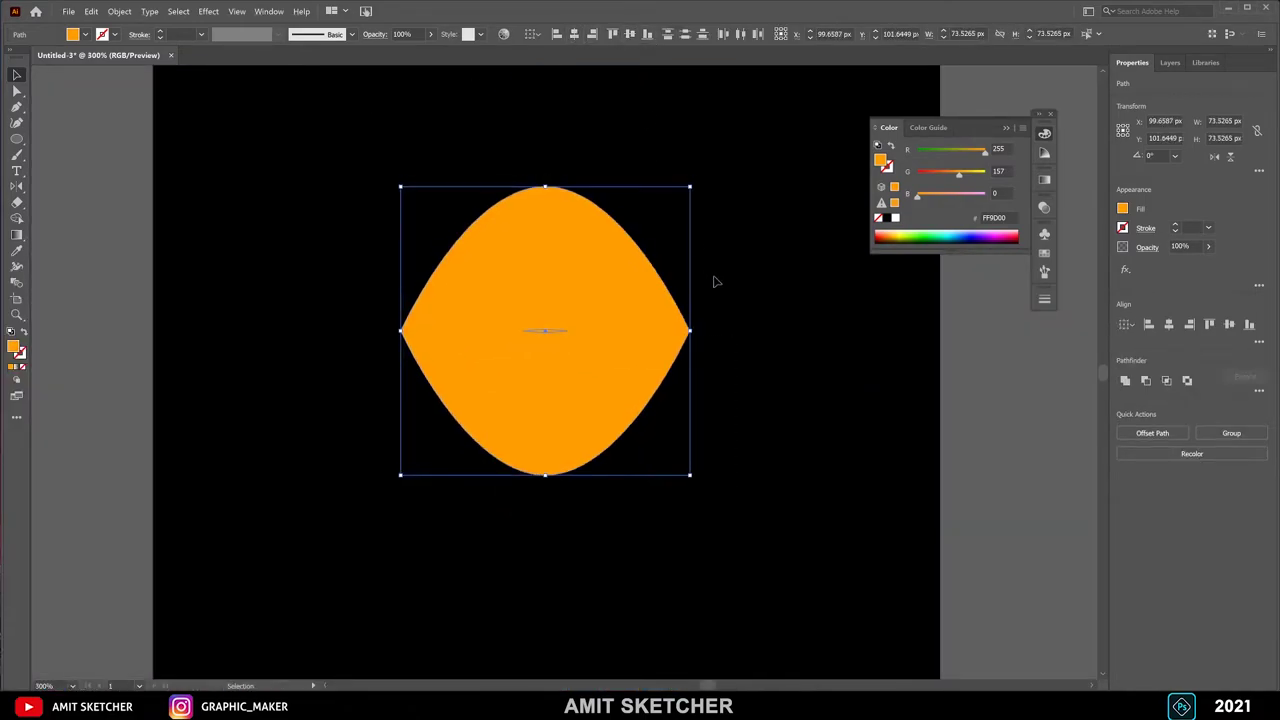
{"action": "left_click", "coordinate": [714, 282]}
{"action": "left_click", "coordinate": [550, 332]}
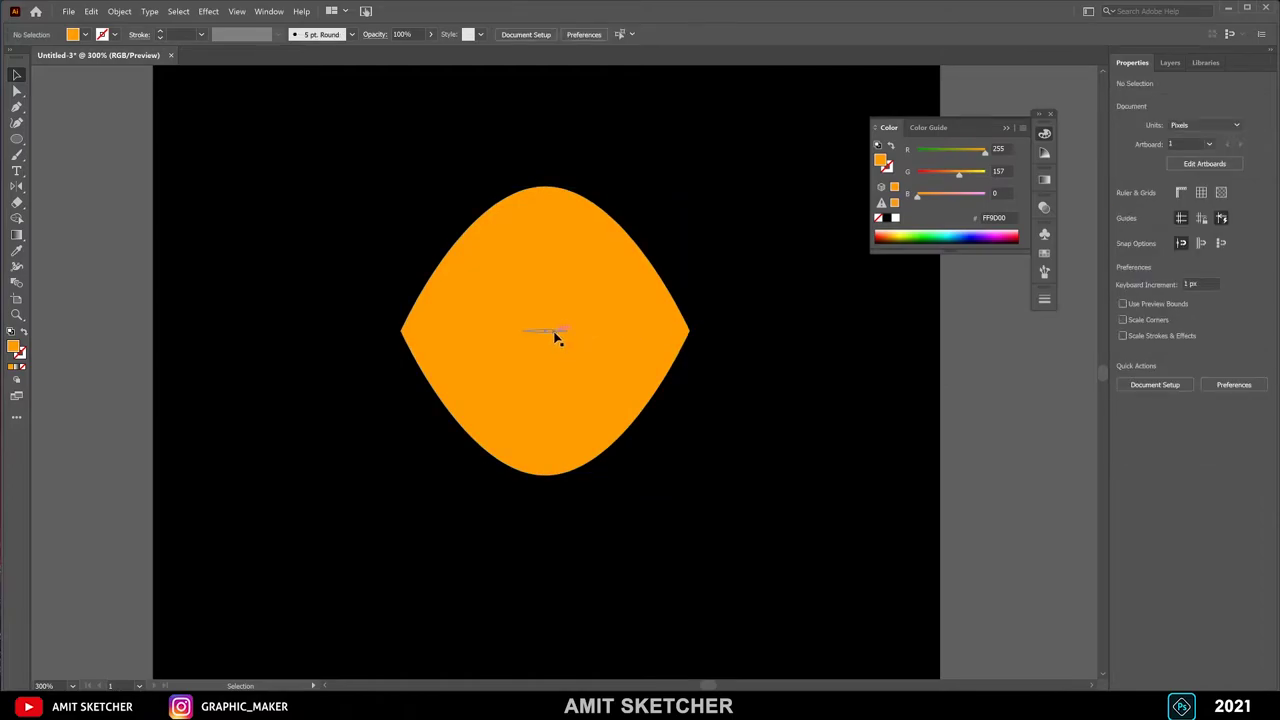
Step: Fill the large shape with the artboard's black and set its opacity to 0%
{"action": "left_click", "coordinate": [600, 305]}
{"action": "left_click", "coordinate": [16, 250]}
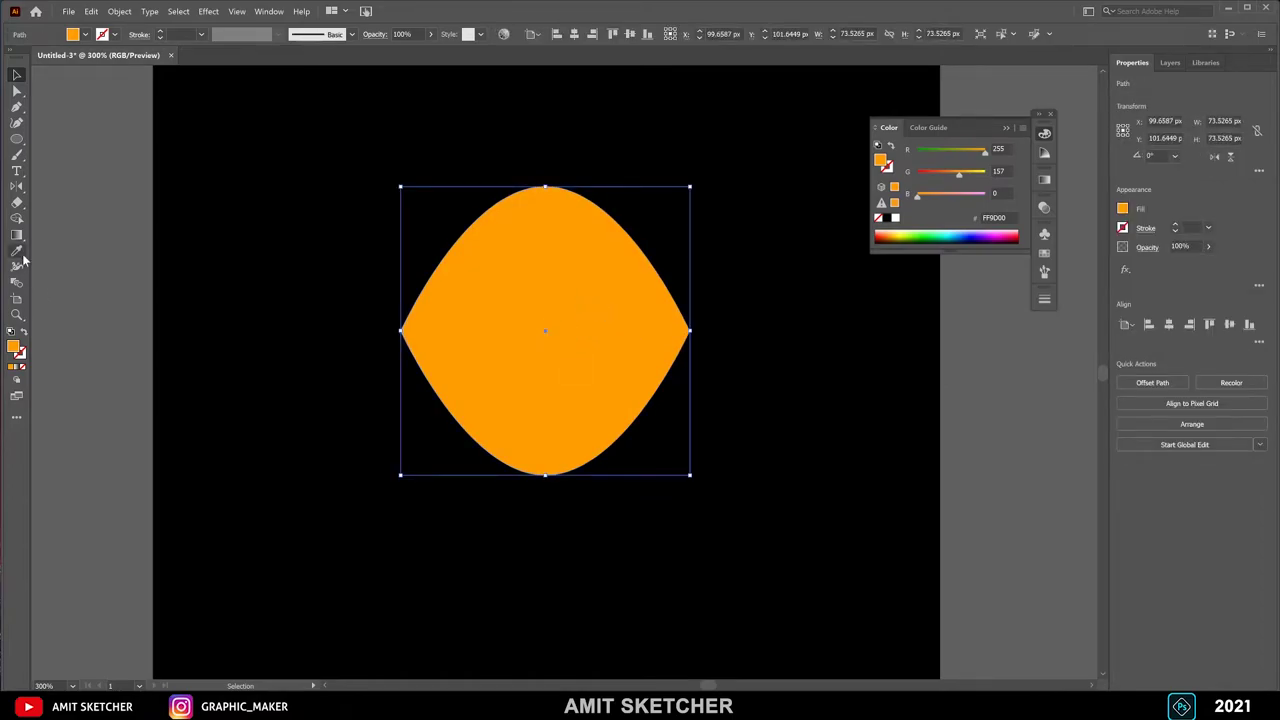
{"action": "left_click", "coordinate": [253, 210]}
{"action": "left_click", "coordinate": [17, 75]}
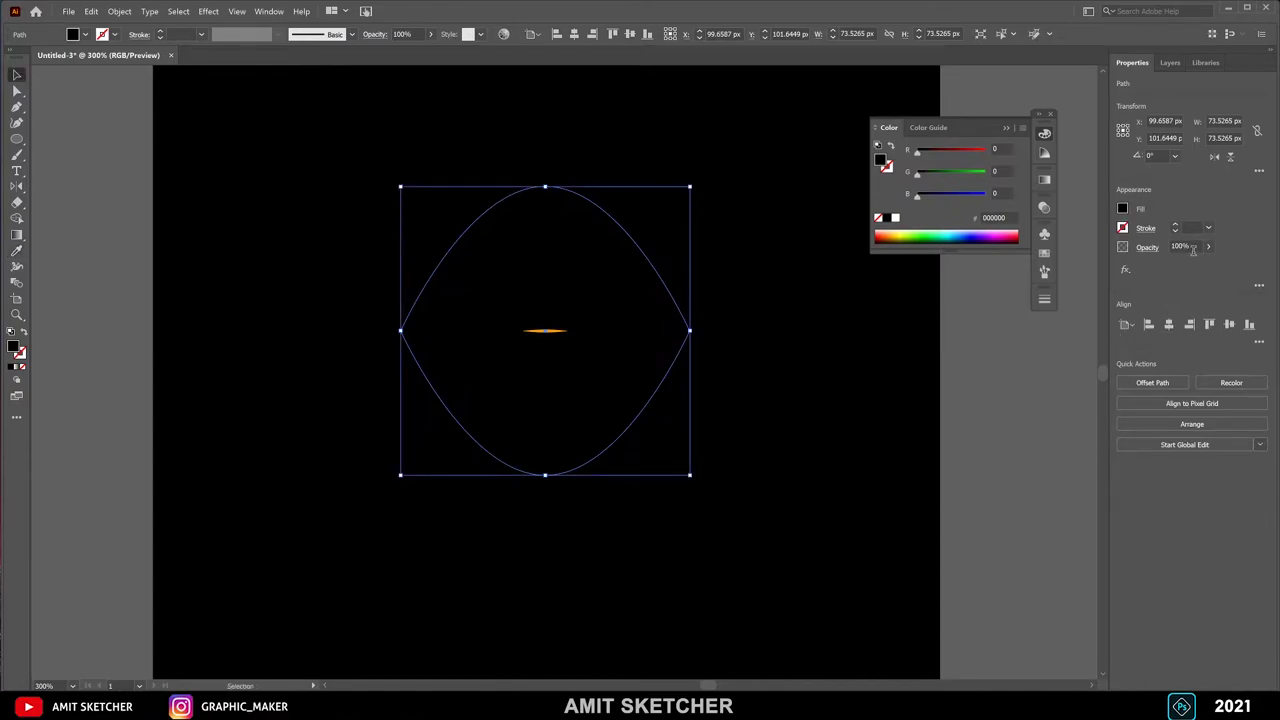
{"action": "left_click_drag", "start_coordinate": [1206, 268], "coordinate": [1131, 269]}
{"action": "left_click_drag", "start_coordinate": [386, 180], "coordinate": [811, 600]}
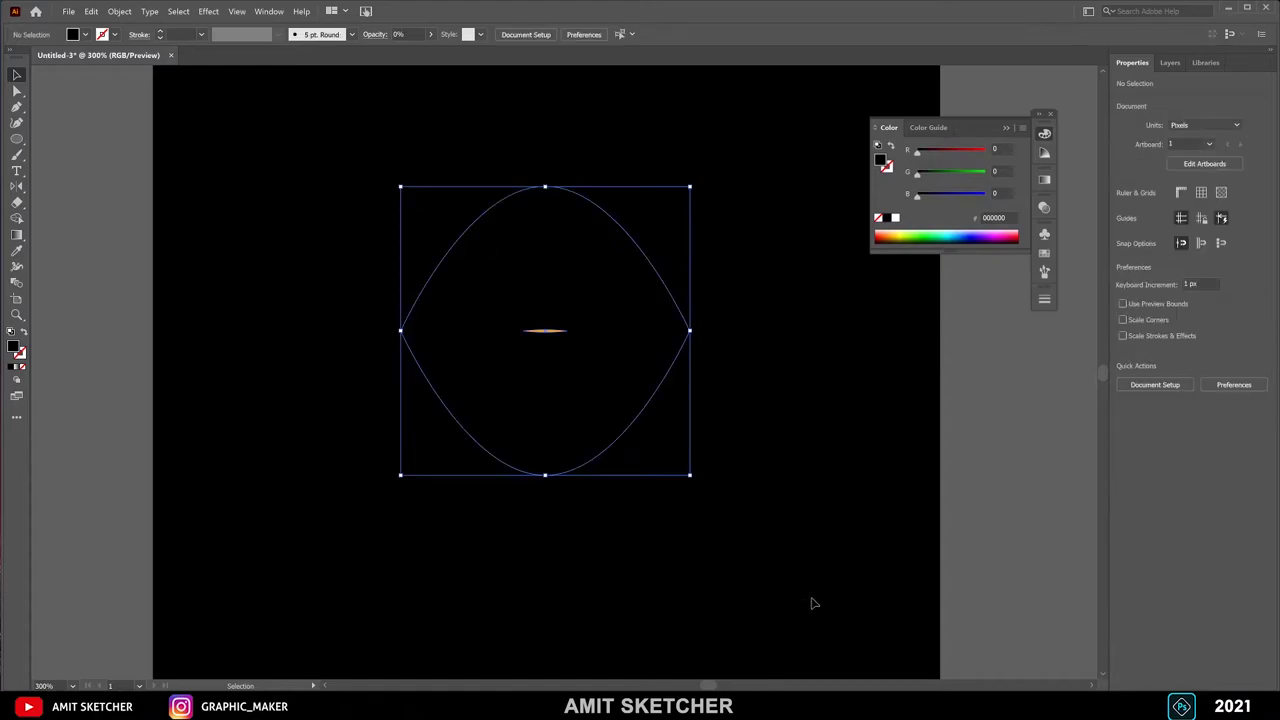
Step: Blend the sliver into the transparent shape, then squash the blend to a 73.5 × 2.4 px streak
{"action": "left_click", "coordinate": [119, 11]}
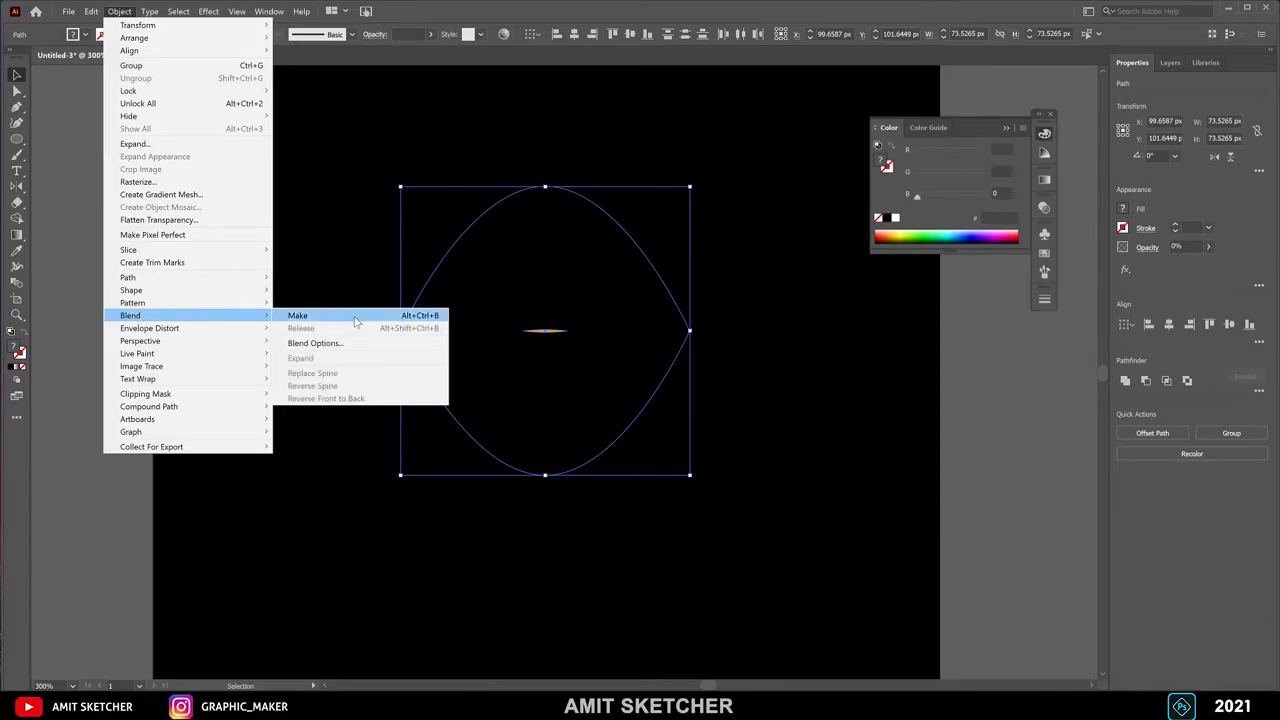
{"action": "left_click", "coordinate": [340, 316]}
{"action": "left_click", "coordinate": [743, 466]}
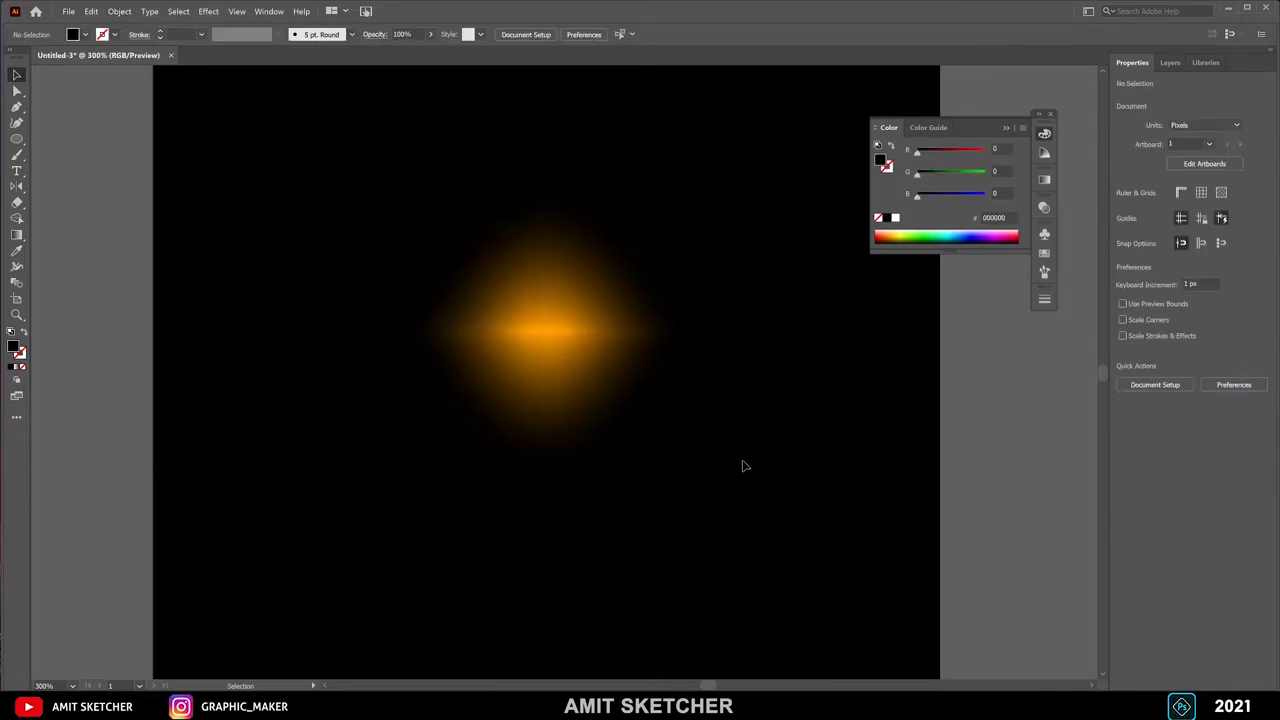
{"action": "left_click", "coordinate": [440, 345]}
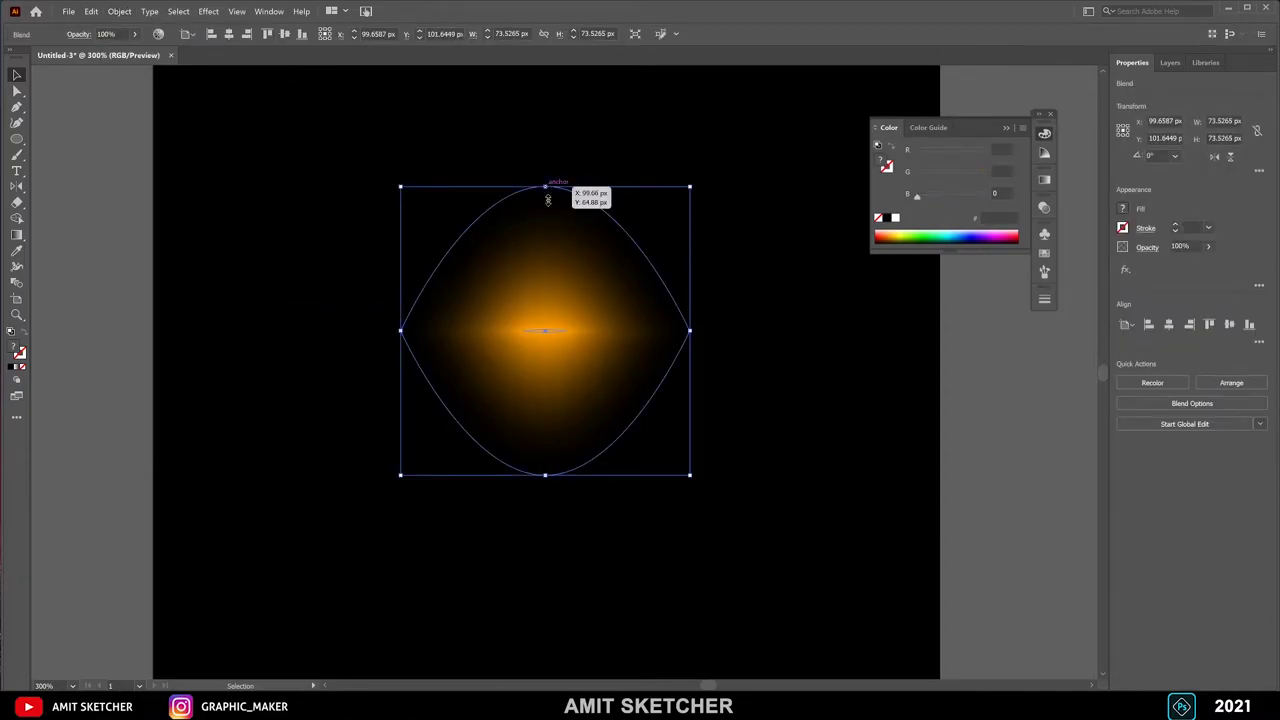
{"action": "left_click_drag", "start_coordinate": [547, 198], "coordinate": [559, 467]}
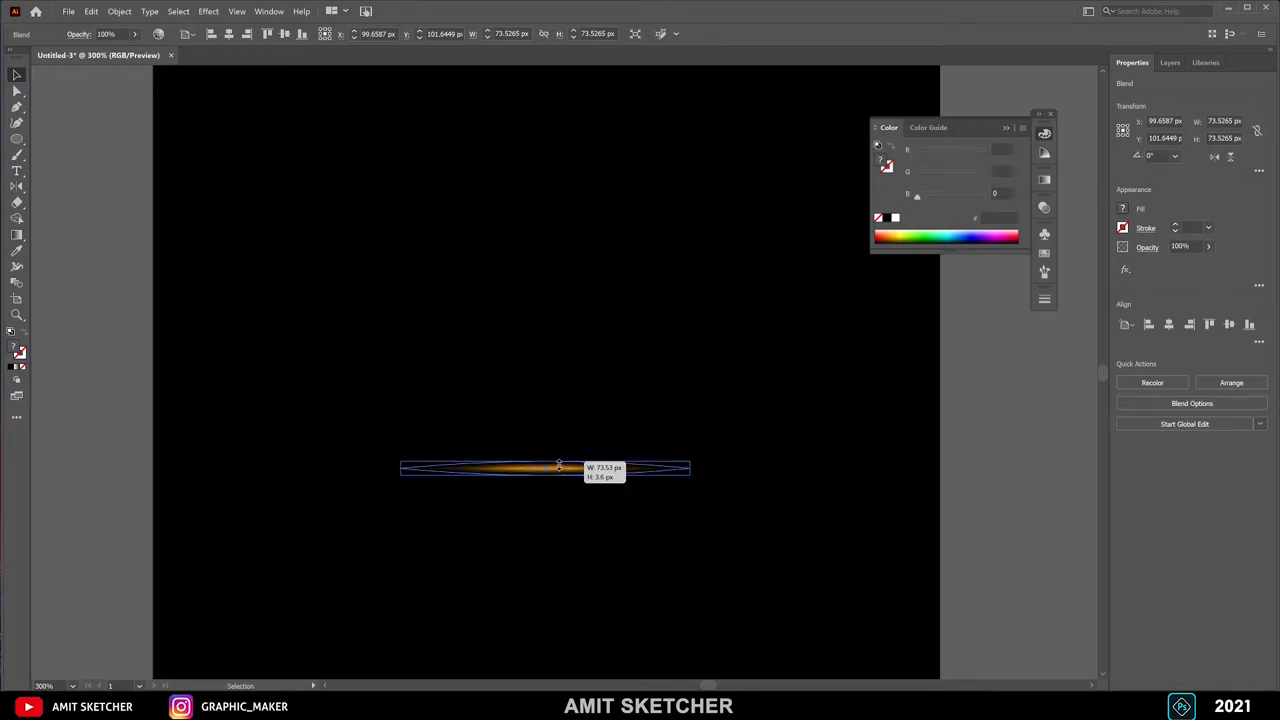
{"action": "left_click", "coordinate": [621, 551]}
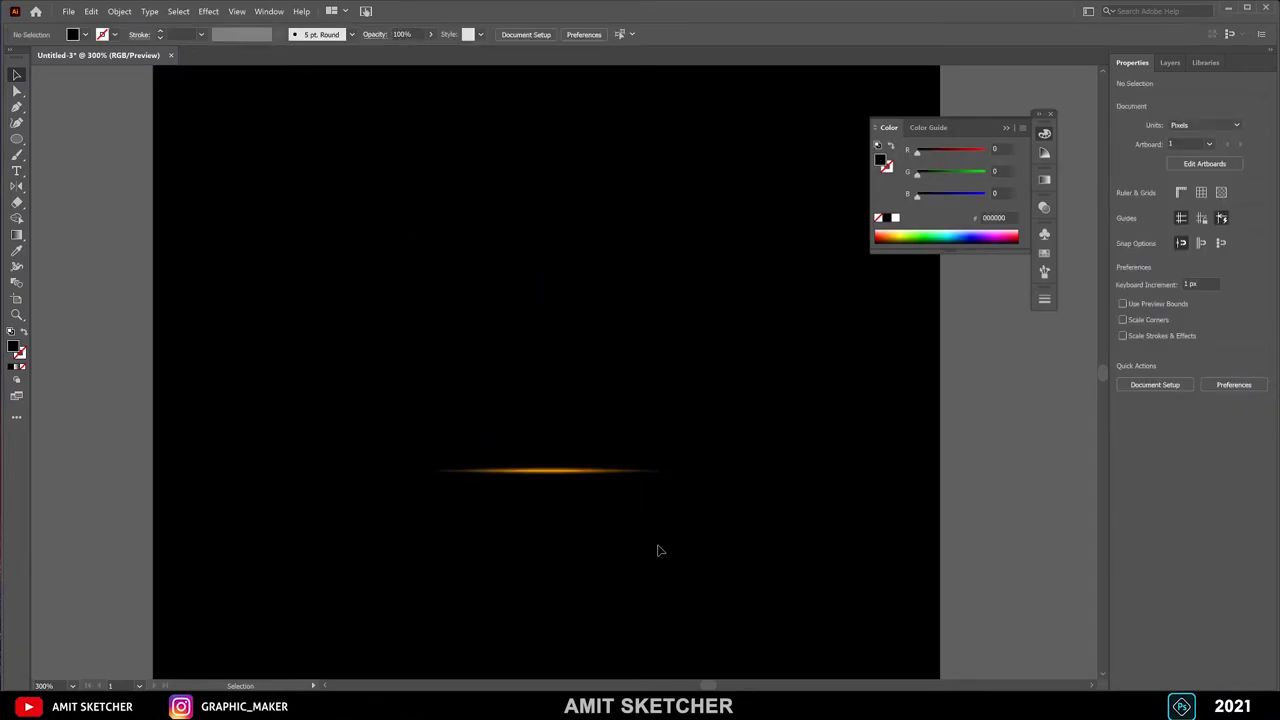
{"action": "key", "text": "ctrl+a"}
Step: Create an art brush named 'fire' from the streak, with Tints colorization
{"action": "left_click", "coordinate": [269, 11]}
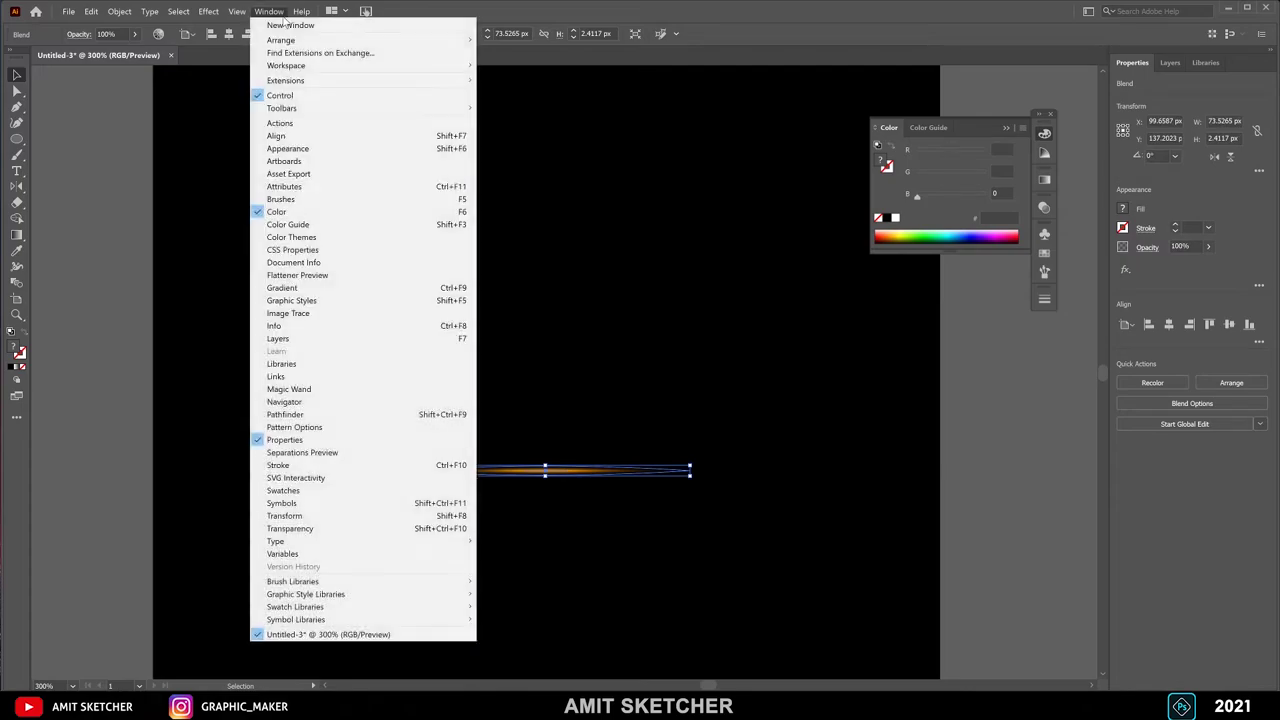
{"action": "left_click", "coordinate": [318, 205]}
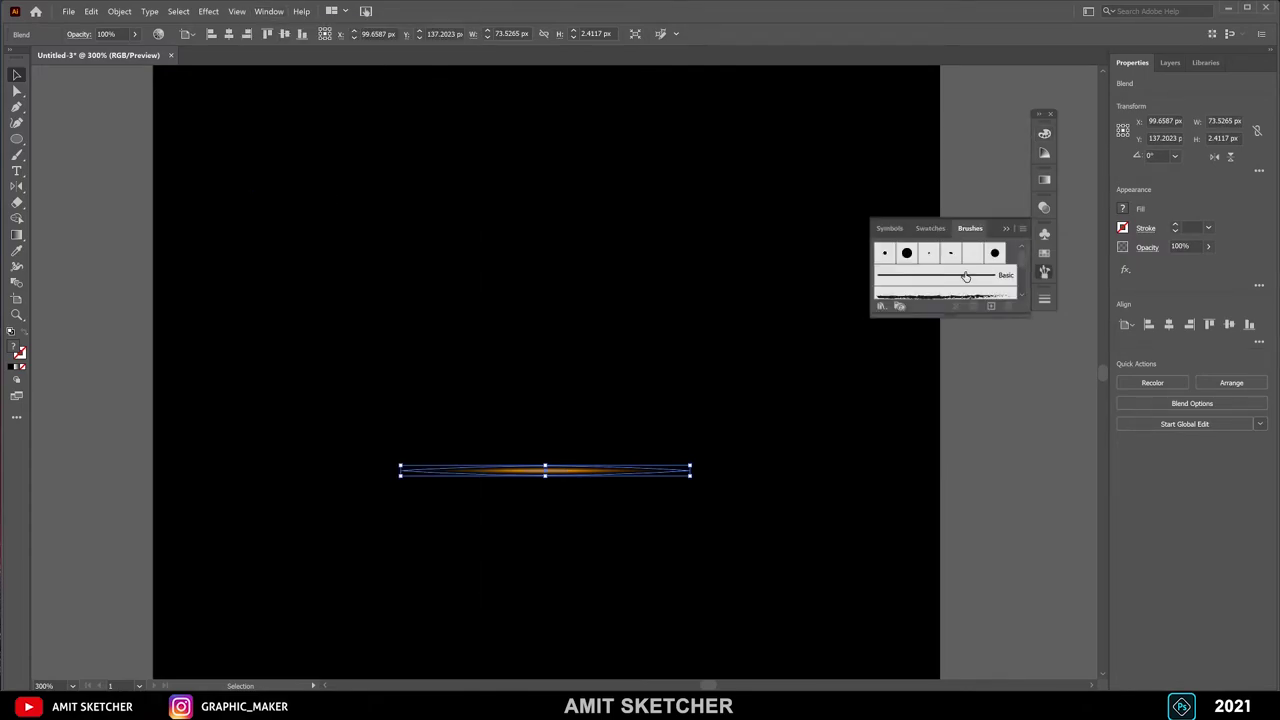
{"action": "left_click_drag", "start_coordinate": [948, 318], "coordinate": [960, 438]}
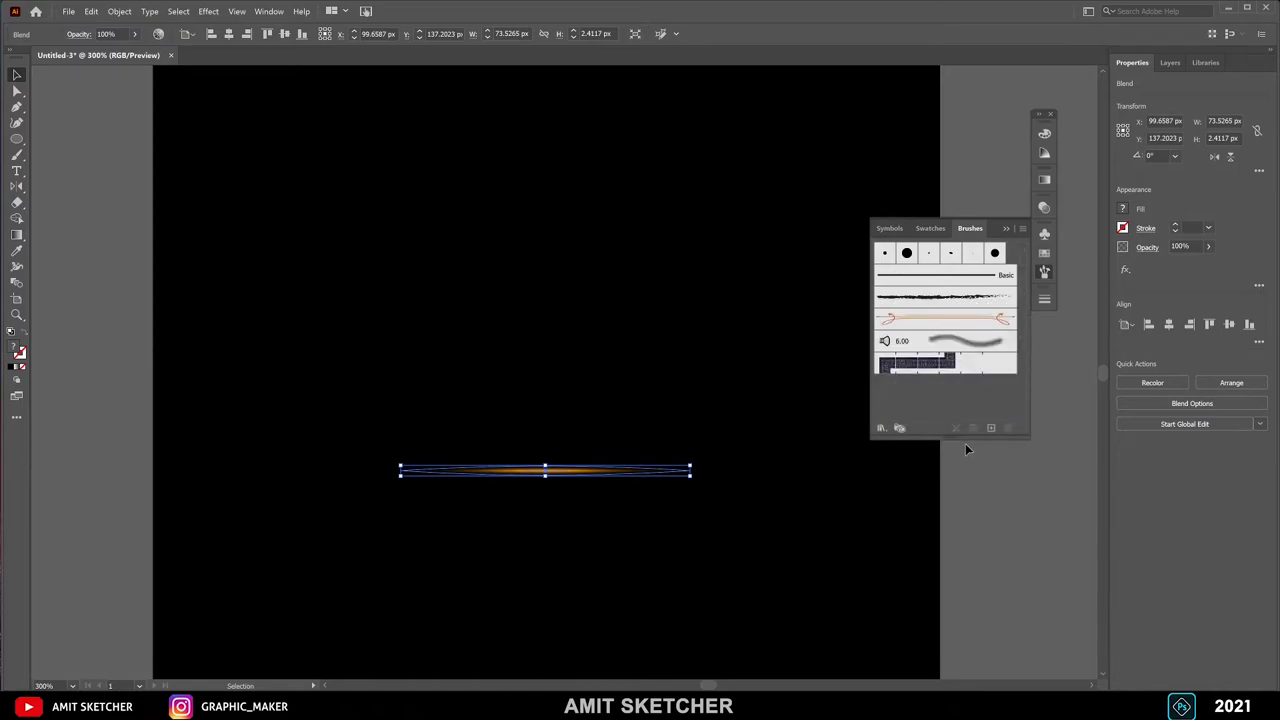
{"action": "left_click", "coordinate": [990, 429]}
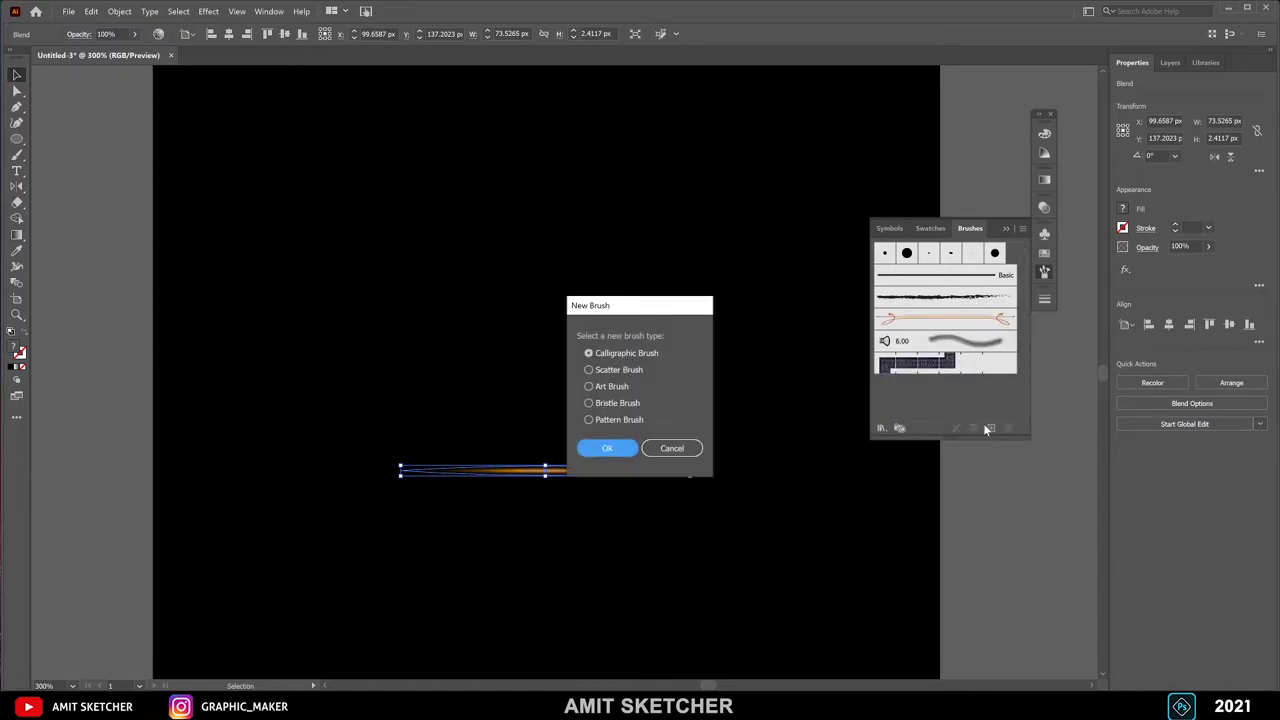
{"action": "left_click", "coordinate": [617, 390]}
{"action": "left_click", "coordinate": [608, 447]}
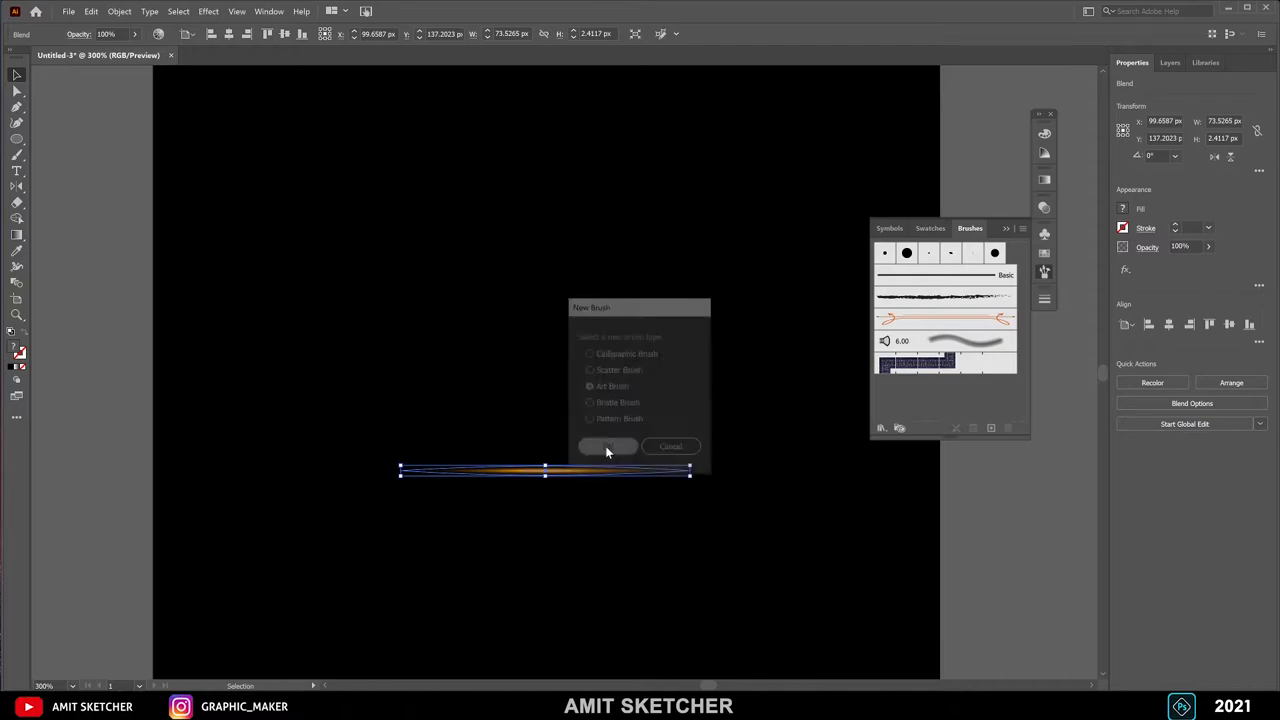
{"action": "type", "text": "f"}
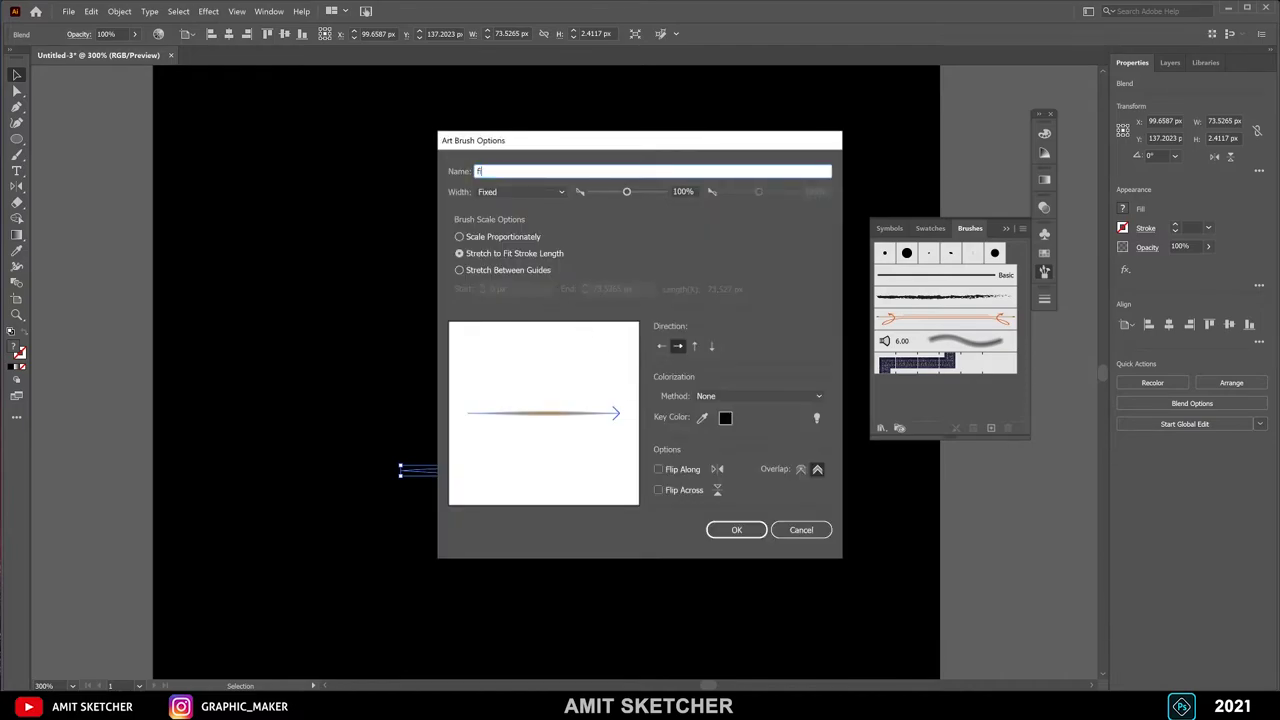
{"action": "type", "text": "ire"}
{"action": "left_click", "coordinate": [724, 394]}
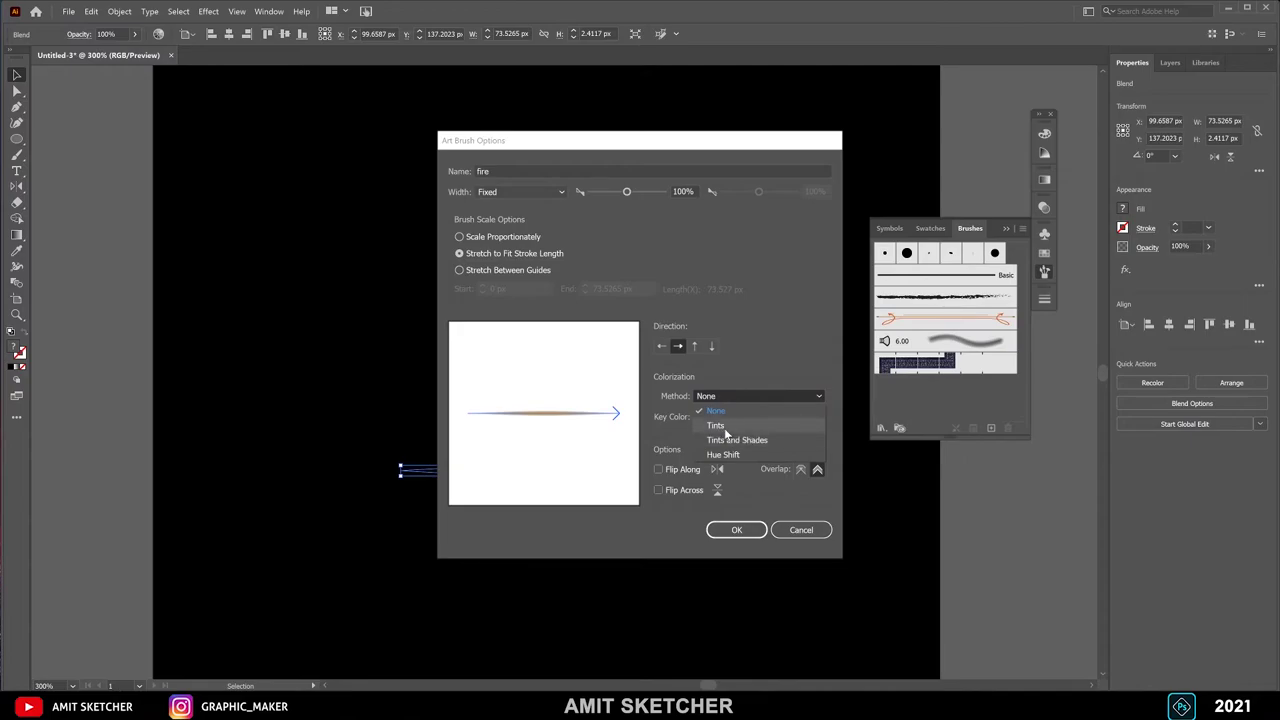
{"action": "left_click", "coordinate": [724, 428]}
Step: Save the fire brush, delete the streak, and set the Paintbrush to no fill with an orange stroke
{"action": "left_click", "coordinate": [737, 530]}
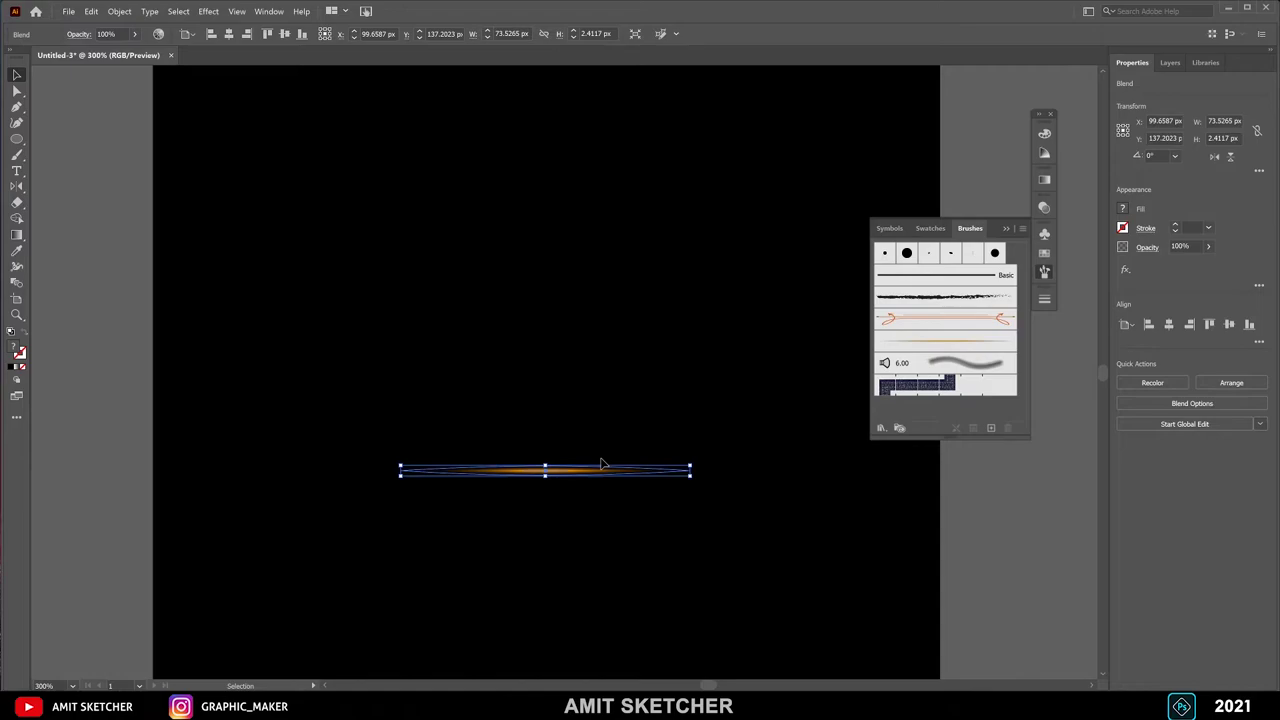
{"action": "key", "text": "Delete"}
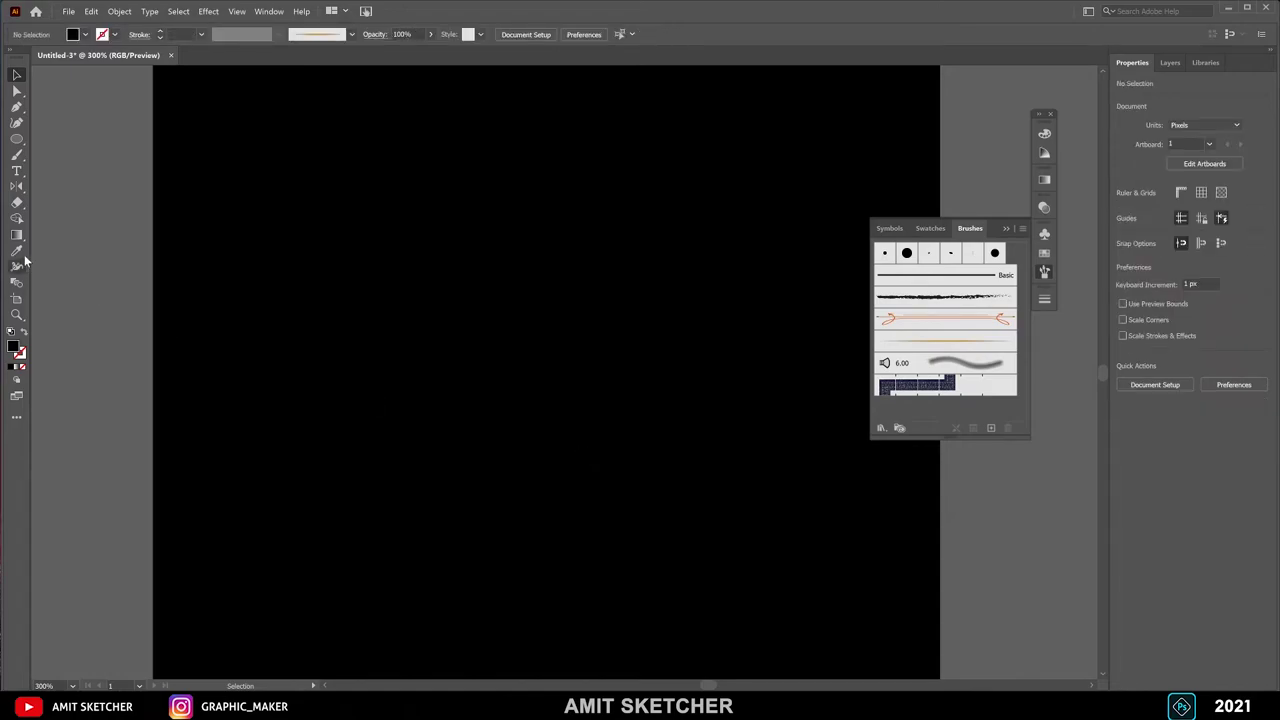
{"action": "left_click", "coordinate": [16, 155]}
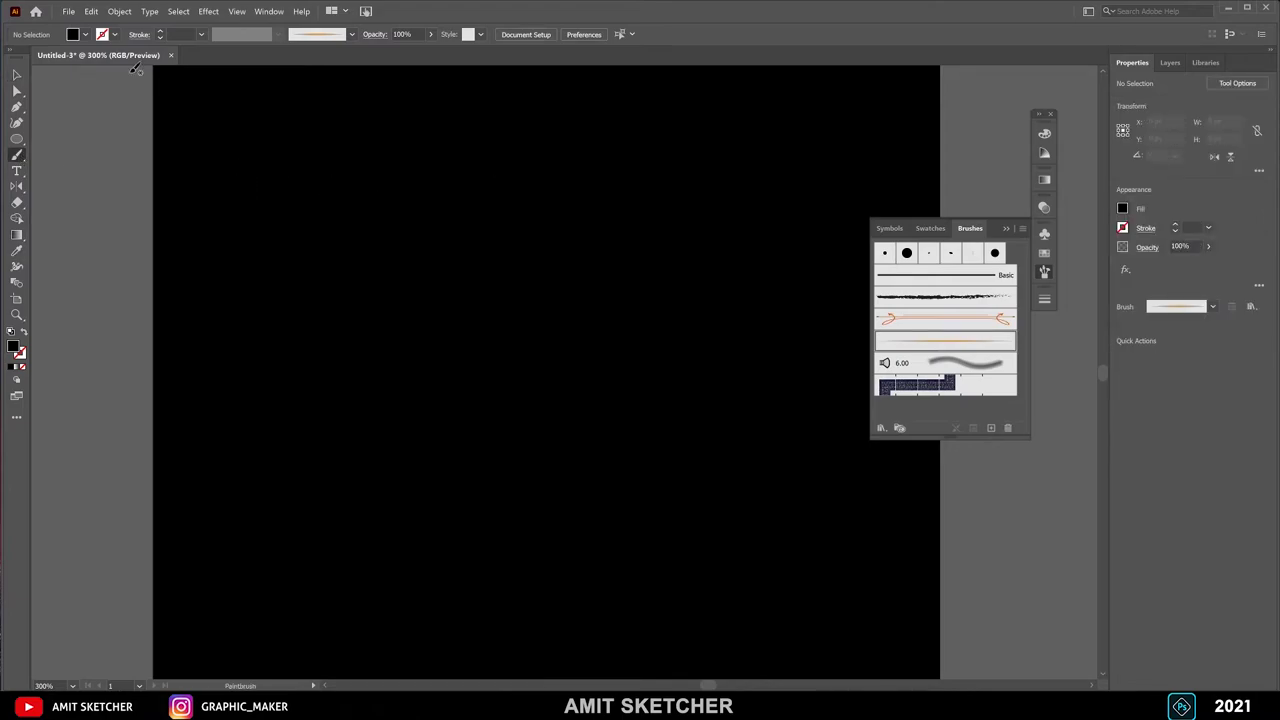
{"action": "left_click", "coordinate": [74, 36]}
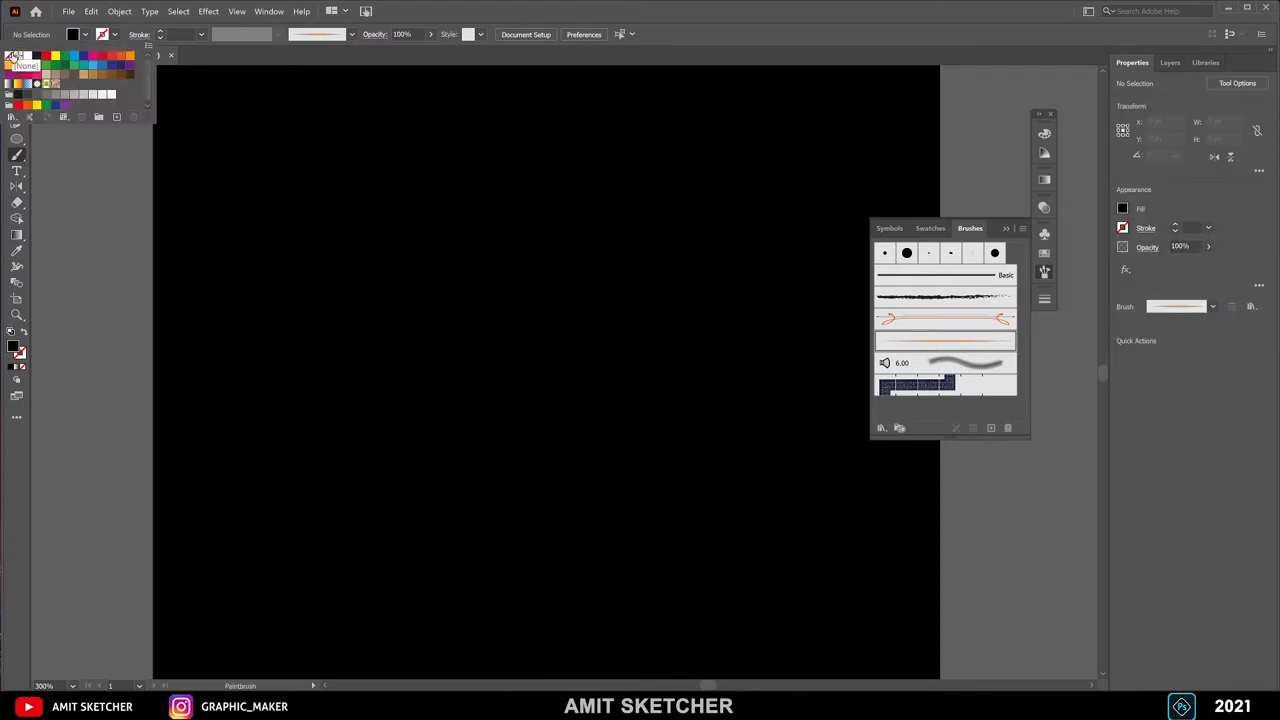
{"action": "left_click", "coordinate": [12, 56]}
{"action": "left_click", "coordinate": [117, 36]}
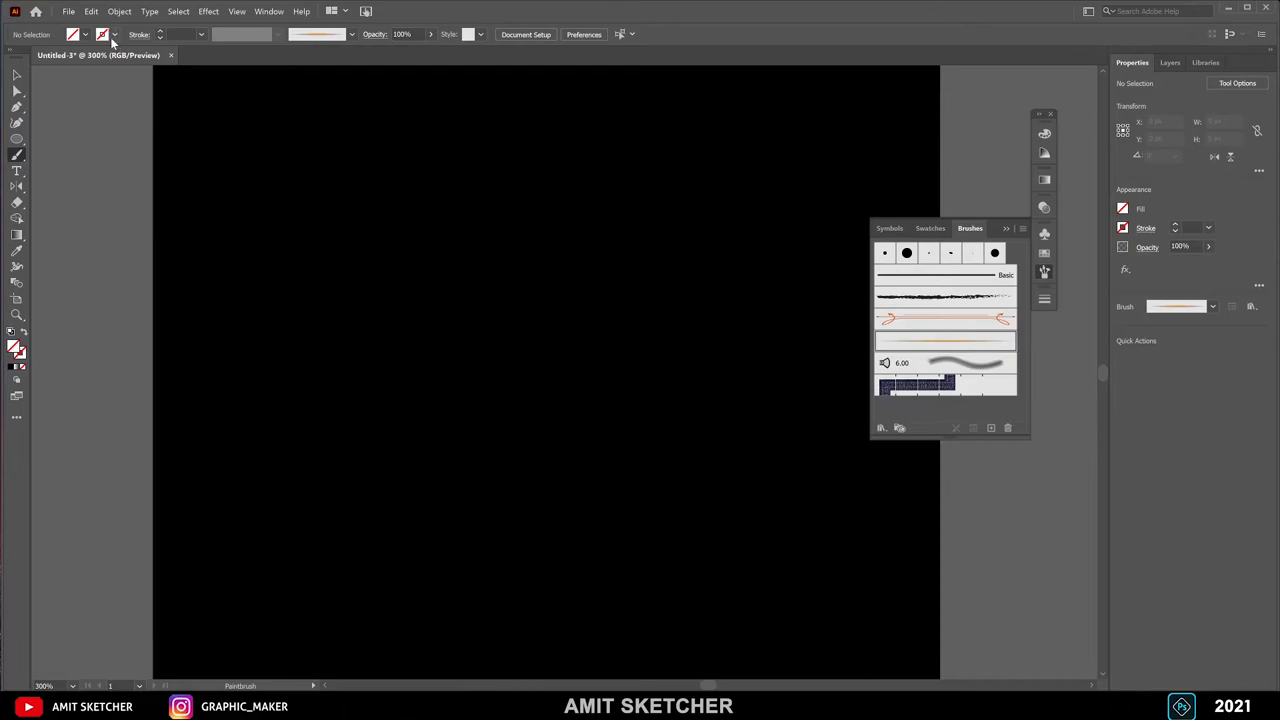
{"action": "left_click", "coordinate": [111, 38]}
{"action": "left_click", "coordinate": [129, 57]}
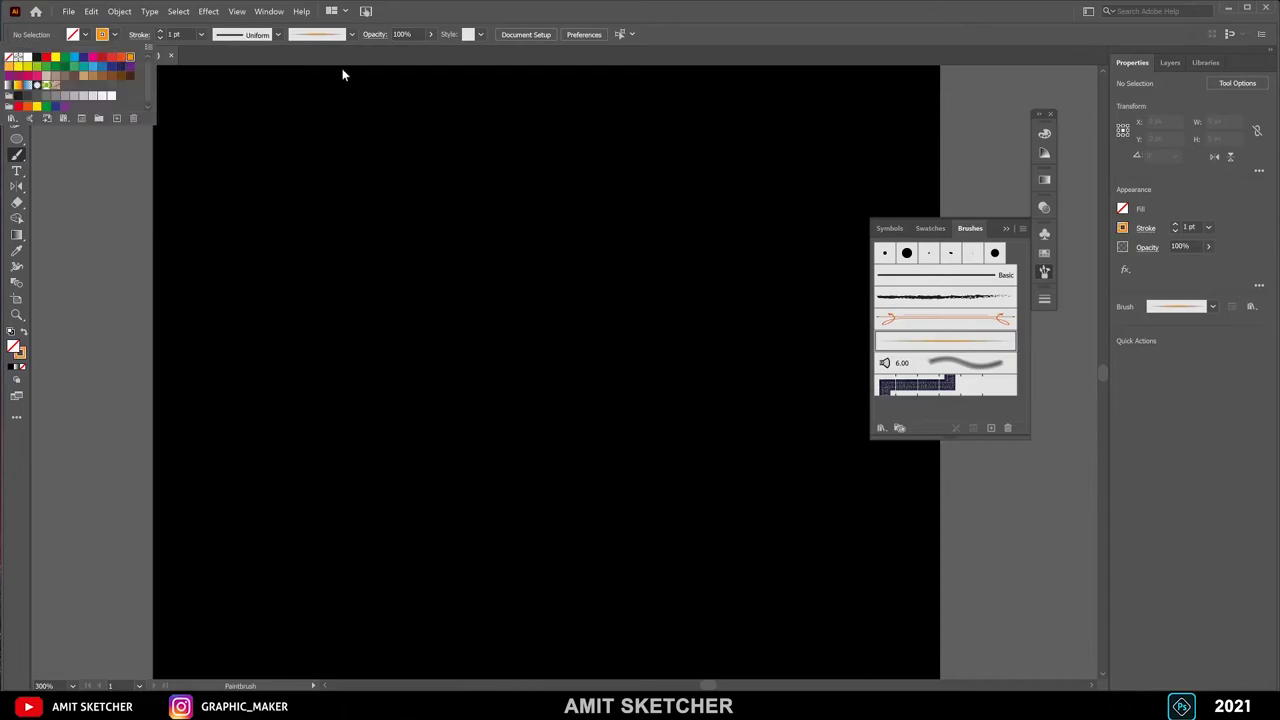
{"action": "left_click", "coordinate": [512, 6]}
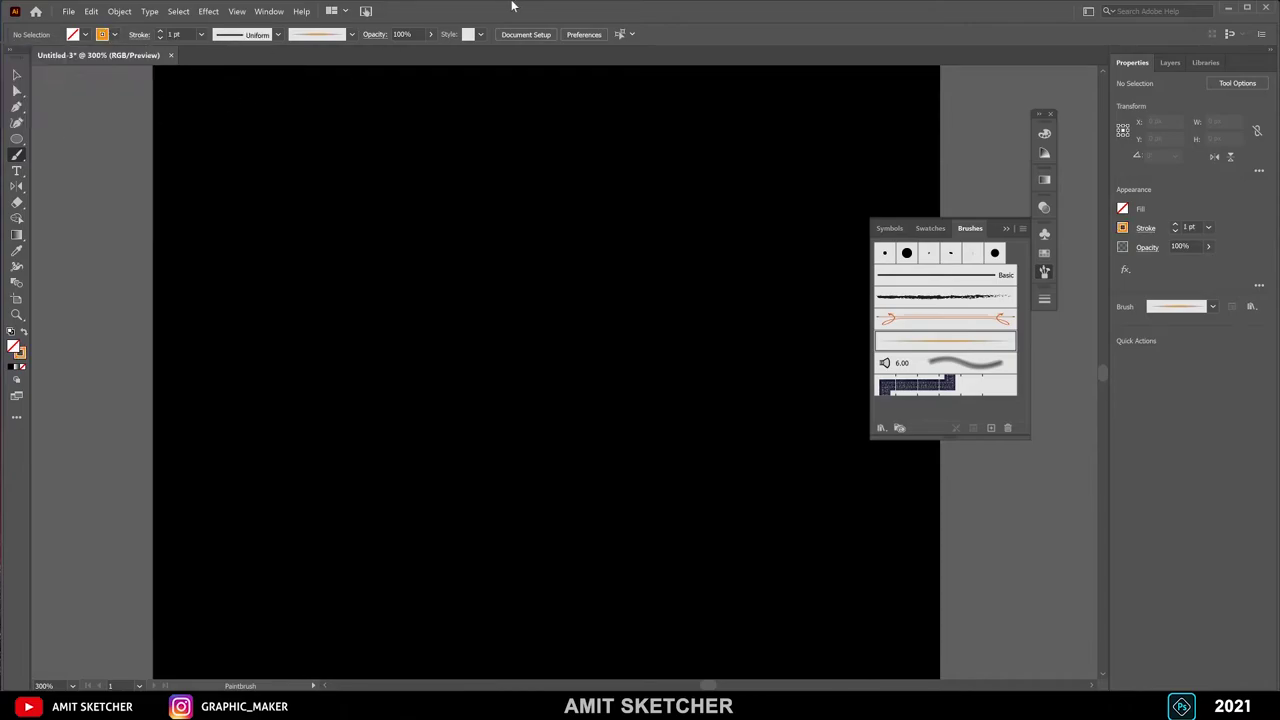
Step: Set the transparency blend mode to Screen
{"action": "left_click", "coordinate": [1004, 228]}
{"action": "left_click", "coordinate": [1044, 207]}
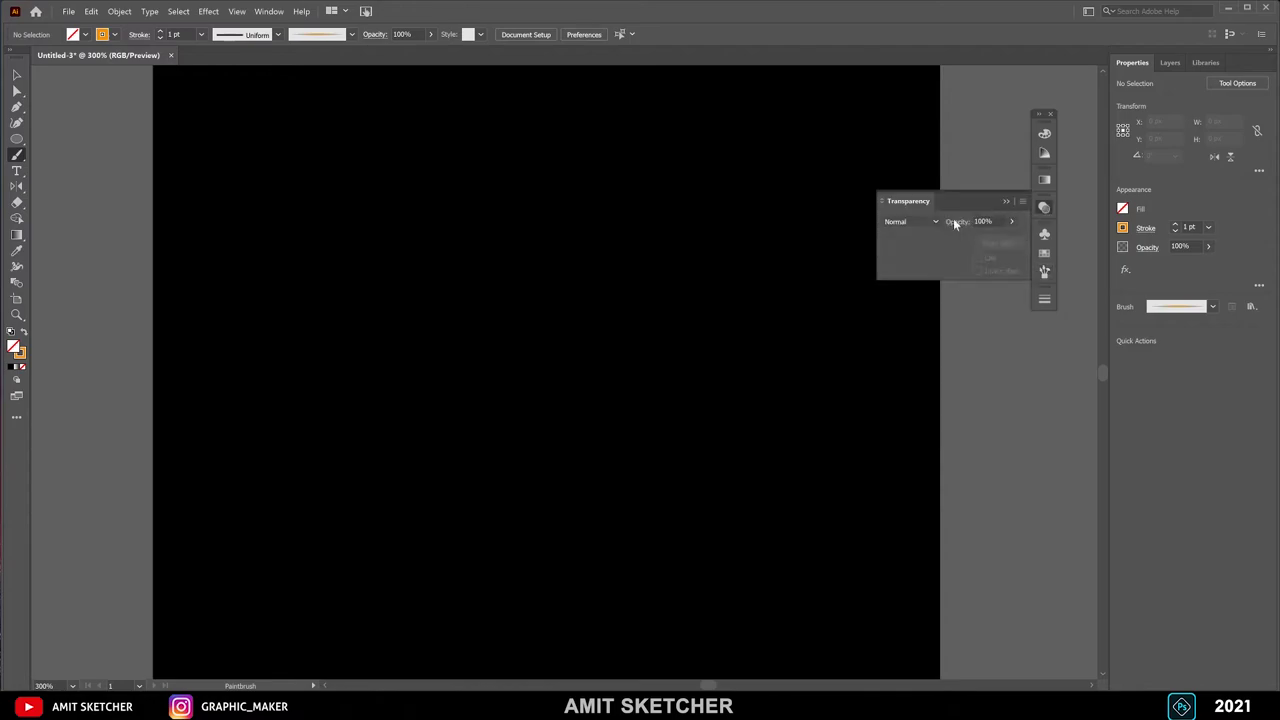
{"action": "left_click", "coordinate": [901, 221]}
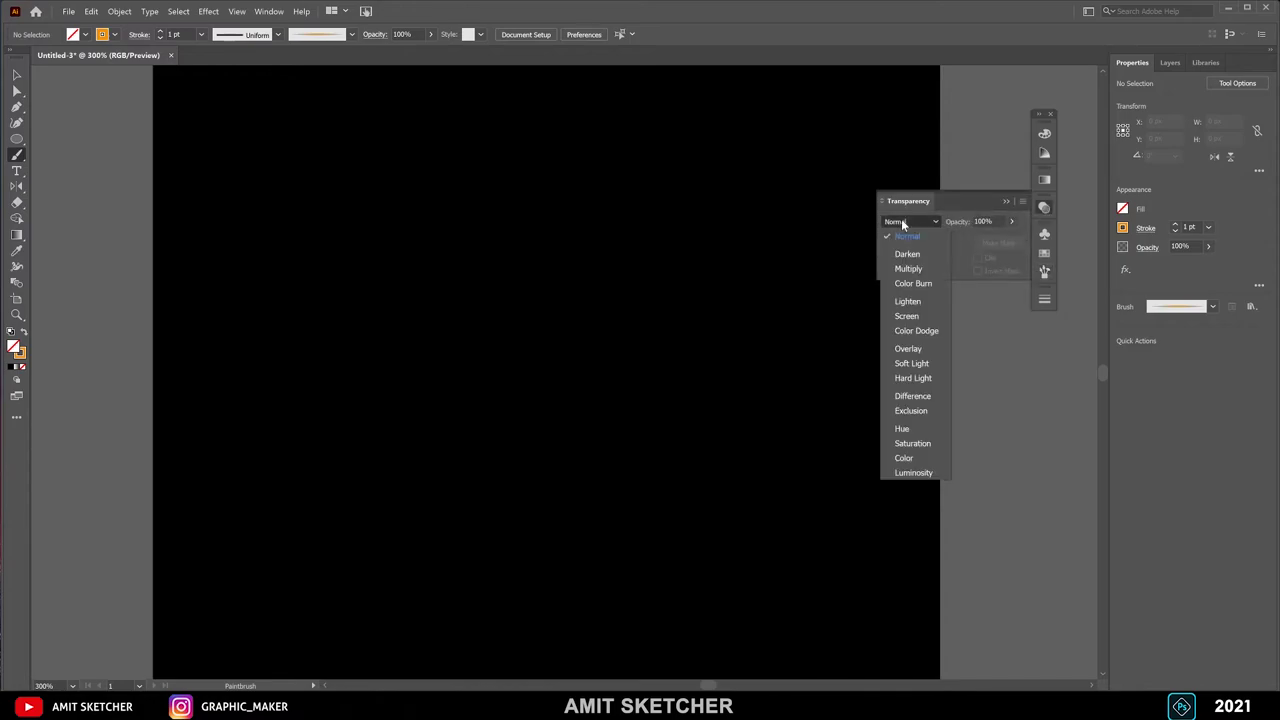
{"action": "left_click", "coordinate": [906, 316]}
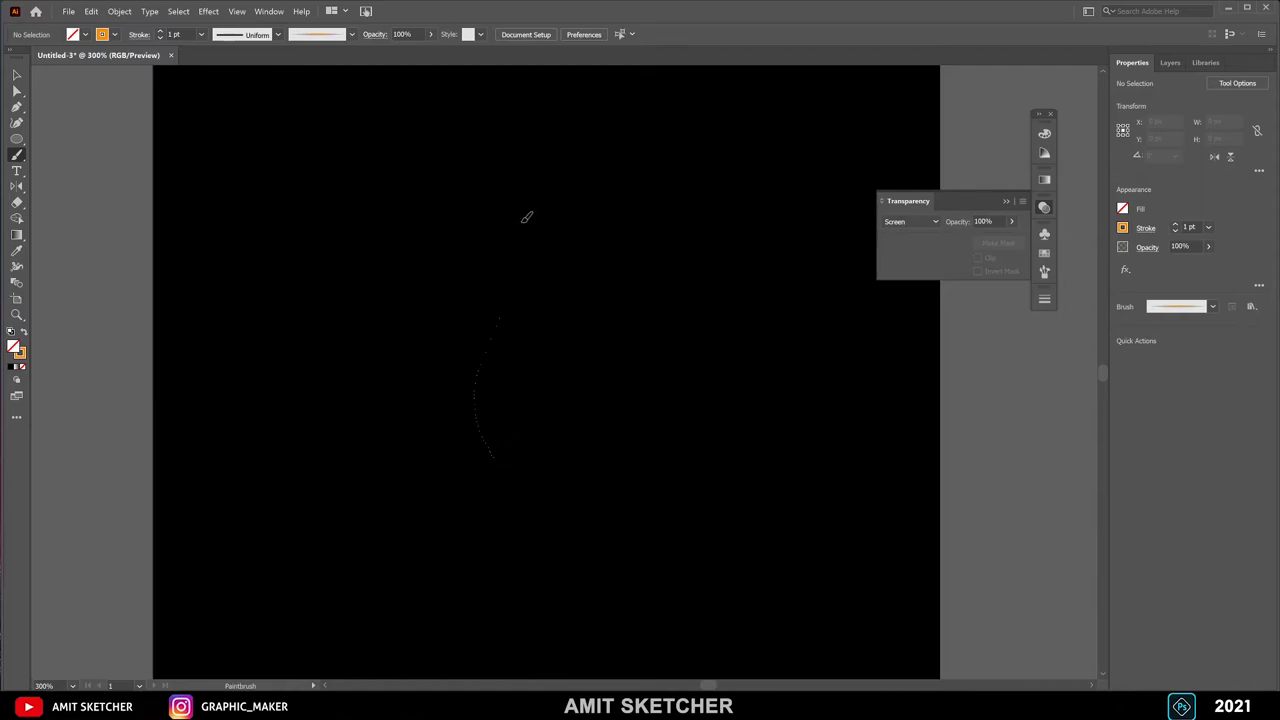
Step: Paint the first fire-brush flame strokes through the centre, left and right
{"action": "left_click_drag", "start_coordinate": [527, 217], "coordinate": [525, 220]}
{"action": "left_click_drag", "start_coordinate": [497, 322], "coordinate": [491, 430]}
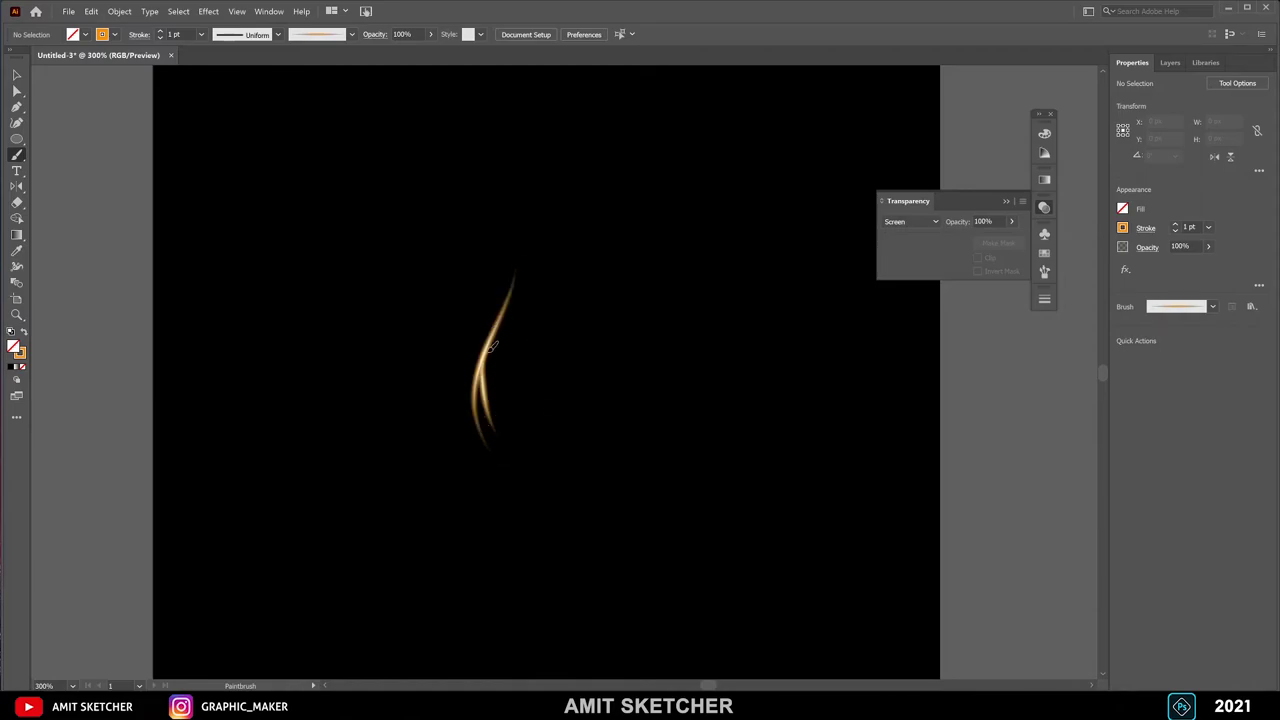
{"action": "left_click_drag", "start_coordinate": [491, 345], "coordinate": [494, 430]}
{"action": "mouse_move", "coordinate": [460, 335]}
{"action": "left_mouse_down"}
{"action": "mouse_move", "coordinate": [457, 440]}
{"action": "mouse_move", "coordinate": [446, 430]}
{"action": "left_mouse_up"}
{"action": "mouse_move", "coordinate": [470, 376]}
{"action": "left_mouse_down"}
{"action": "mouse_move", "coordinate": [470, 428]}
{"action": "mouse_move", "coordinate": [458, 405]}
{"action": "left_mouse_up"}
{"action": "mouse_move", "coordinate": [502, 361]}
{"action": "left_mouse_down"}
{"action": "mouse_move", "coordinate": [500, 432]}
{"action": "mouse_move", "coordinate": [530, 404]}
{"action": "left_mouse_up"}
{"action": "mouse_move", "coordinate": [537, 325]}
{"action": "left_mouse_down"}
{"action": "mouse_move", "coordinate": [536, 424]}
{"action": "mouse_move", "coordinate": [556, 416]}
{"action": "left_mouse_up"}
{"action": "left_click_drag", "start_coordinate": [556, 416], "coordinate": [537, 240]}
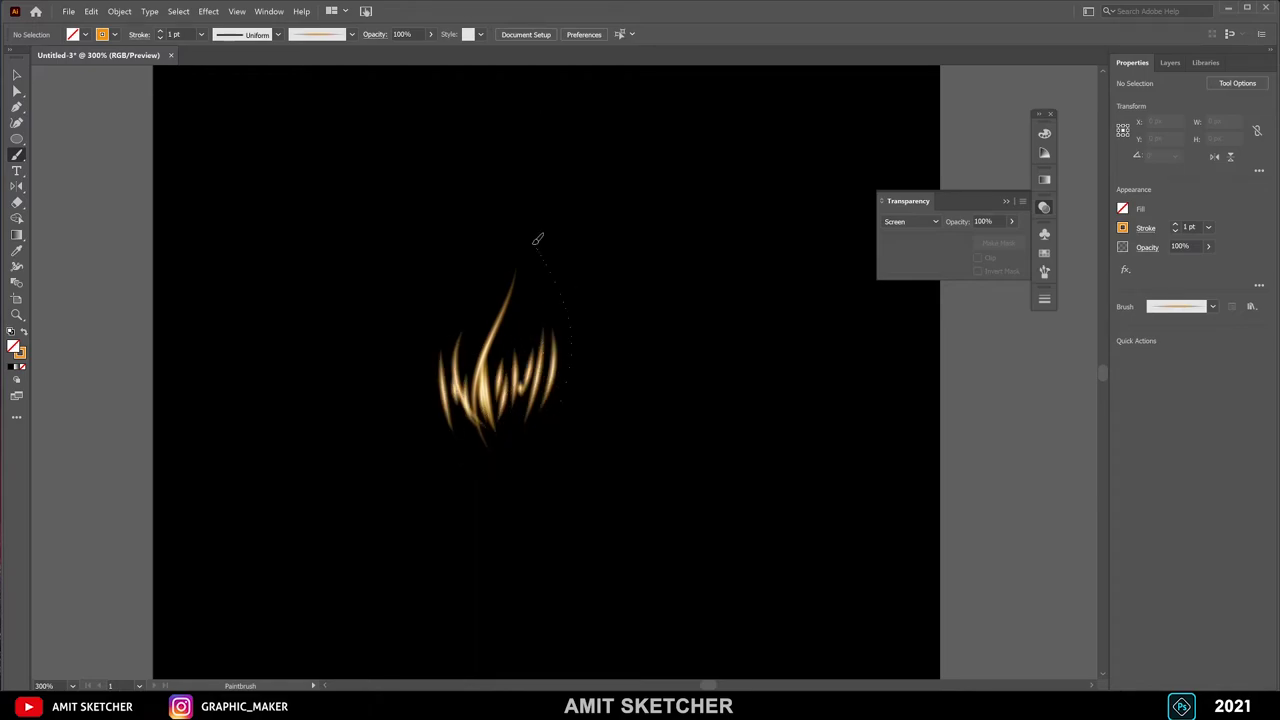
Step: Set a 3 pt stroke and paint thick strands on the flame's right, left and centre
{"action": "left_click", "coordinate": [201, 34]}
{"action": "left_click", "coordinate": [215, 124]}
{"action": "mouse_move", "coordinate": [494, 340]}
{"action": "left_mouse_down"}
{"action": "mouse_move", "coordinate": [478, 400]}
{"action": "mouse_move", "coordinate": [524, 412]}
{"action": "left_mouse_up"}
{"action": "left_click_drag", "start_coordinate": [546, 355], "coordinate": [557, 418]}
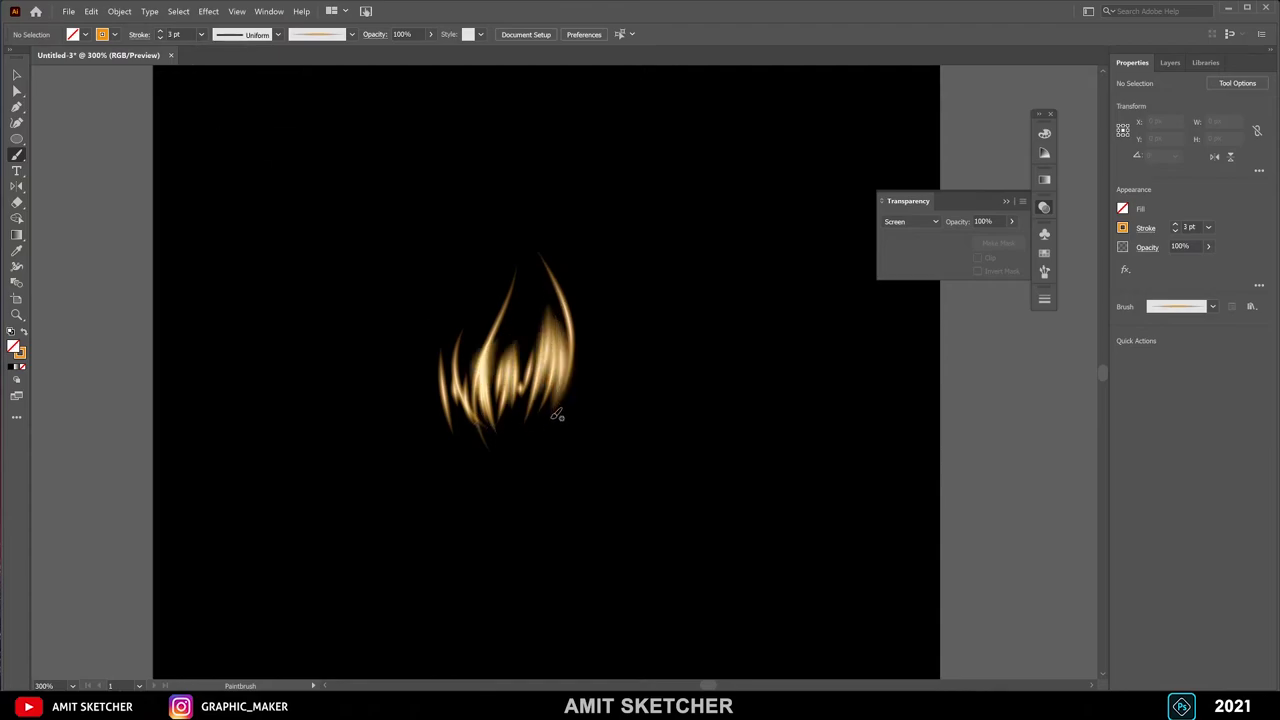
{"action": "left_click_drag", "start_coordinate": [566, 332], "coordinate": [600, 415]}
{"action": "left_click_drag", "start_coordinate": [620, 325], "coordinate": [616, 432]}
{"action": "mouse_move", "coordinate": [452, 432]}
{"action": "left_mouse_down"}
{"action": "mouse_move", "coordinate": [432, 356]}
{"action": "mouse_move", "coordinate": [466, 350]}
{"action": "left_mouse_up"}
{"action": "mouse_move", "coordinate": [440, 418]}
{"action": "left_mouse_down"}
{"action": "mouse_move", "coordinate": [456, 358]}
{"action": "mouse_move", "coordinate": [496, 300]}
{"action": "left_mouse_up"}
{"action": "left_click_drag", "start_coordinate": [500, 350], "coordinate": [540, 252]}
Step: Switch to a 0.5 pt stroke and paint thin strands through the flame centre
{"action": "left_click", "coordinate": [201, 34]}
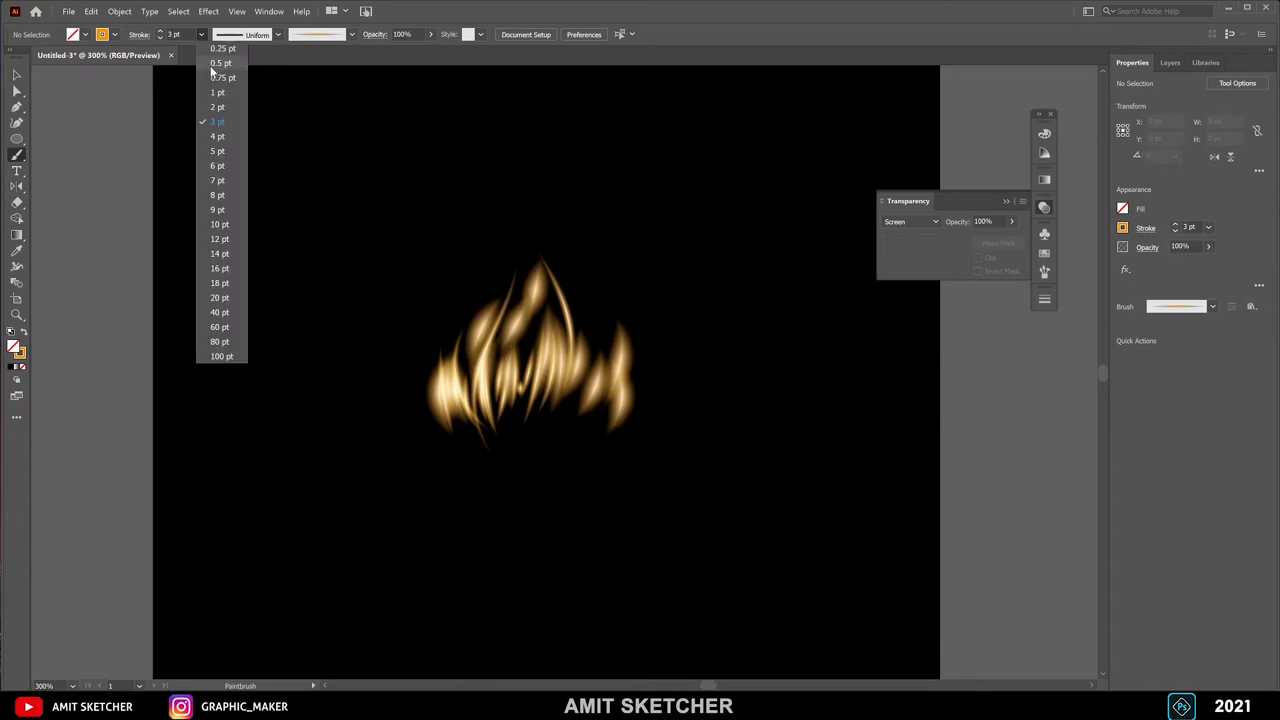
{"action": "left_click", "coordinate": [215, 62]}
{"action": "left_click_drag", "start_coordinate": [468, 360], "coordinate": [464, 296]}
{"action": "mouse_move", "coordinate": [490, 352]}
{"action": "left_mouse_down"}
{"action": "mouse_move", "coordinate": [498, 296]}
{"action": "mouse_move", "coordinate": [538, 286]}
{"action": "left_mouse_up"}
{"action": "left_click_drag", "start_coordinate": [528, 352], "coordinate": [540, 258]}
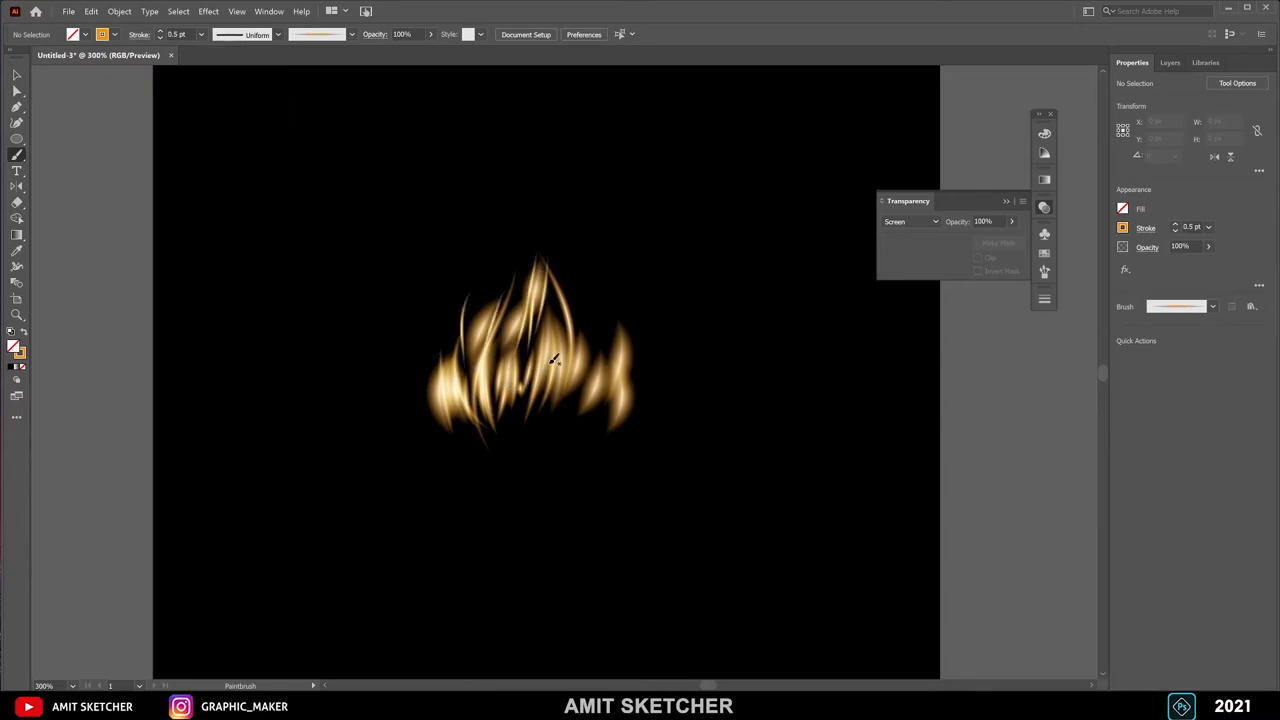
{"action": "left_click_drag", "start_coordinate": [560, 330], "coordinate": [578, 262]}
{"action": "mouse_move", "coordinate": [584, 374]}
{"action": "left_mouse_down"}
{"action": "mouse_move", "coordinate": [578, 254]}
{"action": "mouse_move", "coordinate": [608, 276]}
{"action": "mouse_move", "coordinate": [608, 262]}
{"action": "left_mouse_up"}
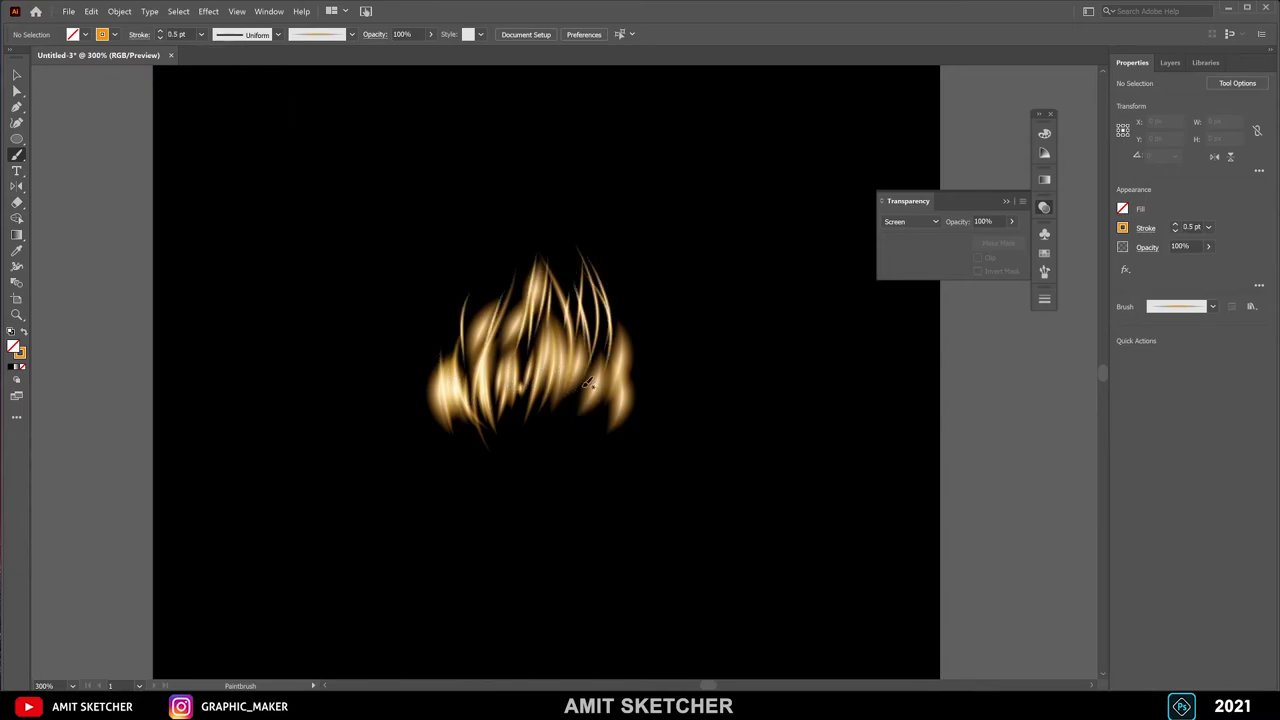
Step: Add thin strands on the flame's right and left sides, then reset the stroke to 3 pt
{"action": "left_click_drag", "start_coordinate": [606, 346], "coordinate": [622, 288]}
{"action": "left_click_drag", "start_coordinate": [626, 386], "coordinate": [644, 292]}
{"action": "left_click_drag", "start_coordinate": [612, 364], "coordinate": [598, 302]}
{"action": "left_click_drag", "start_coordinate": [444, 424], "coordinate": [440, 310]}
{"action": "left_click_drag", "start_coordinate": [478, 376], "coordinate": [468, 298]}
{"action": "mouse_move", "coordinate": [532, 366]}
{"action": "left_mouse_down"}
{"action": "mouse_move", "coordinate": [522, 306]}
{"action": "mouse_move", "coordinate": [514, 316]}
{"action": "mouse_move", "coordinate": [550, 266]}
{"action": "mouse_move", "coordinate": [503, 196]}
{"action": "left_mouse_up"}
{"action": "left_click", "coordinate": [201, 34]}
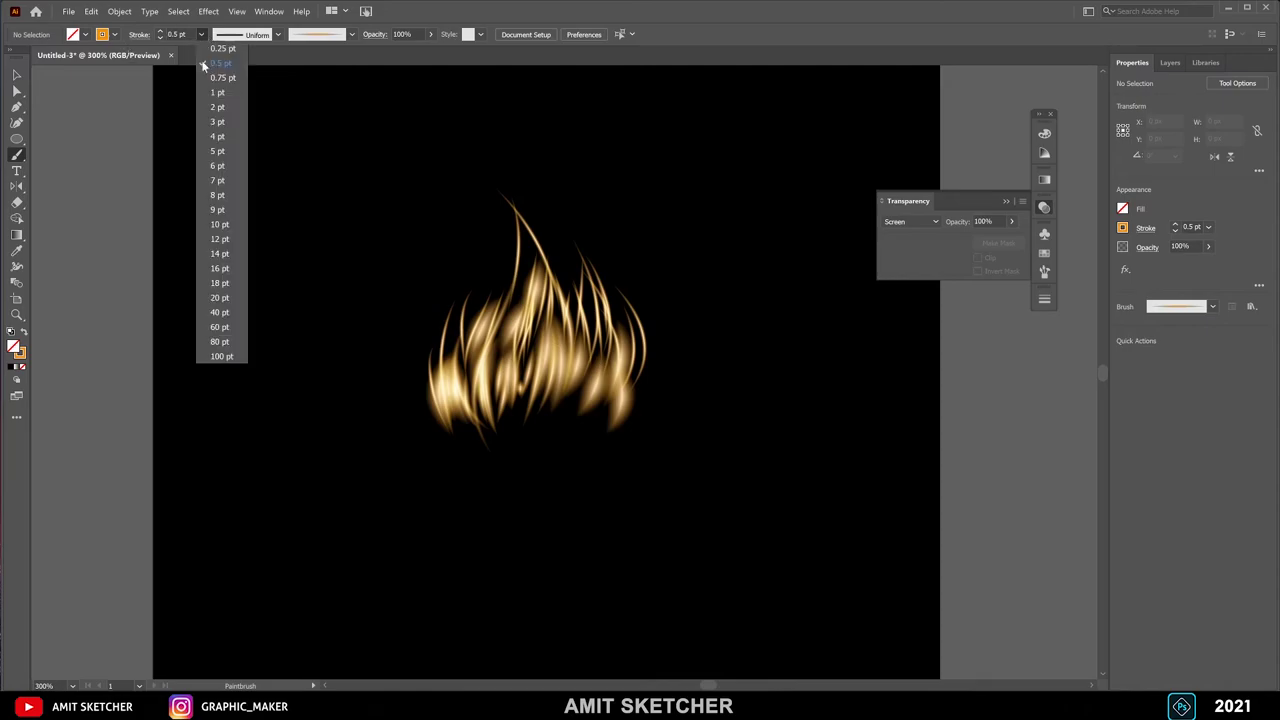
{"action": "left_click", "coordinate": [222, 124]}
Step: Switch to Hard Light blending and paint orange strands in the flame's lower middle and right
{"action": "left_click", "coordinate": [910, 221]}
{"action": "key", "text": "Escape"}
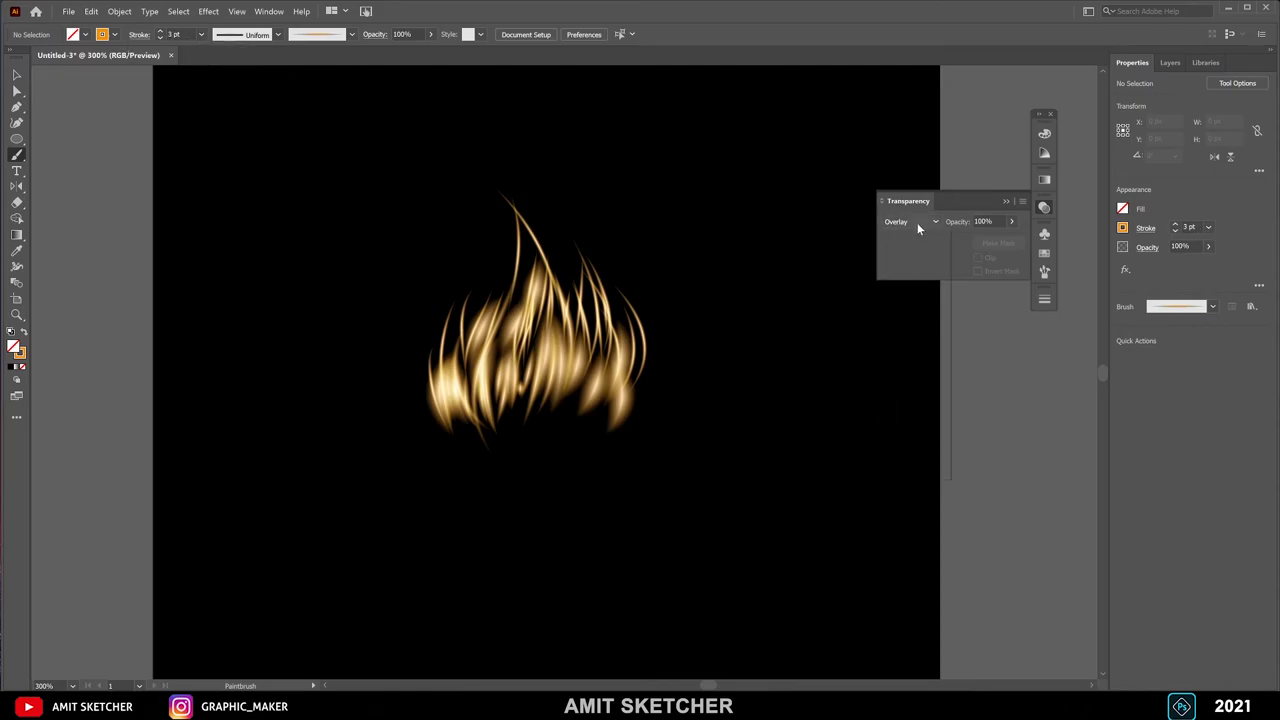
{"action": "left_click", "coordinate": [912, 221]}
{"action": "left_click", "coordinate": [911, 374]}
{"action": "left_click_drag", "start_coordinate": [507, 405], "coordinate": [498, 342]}
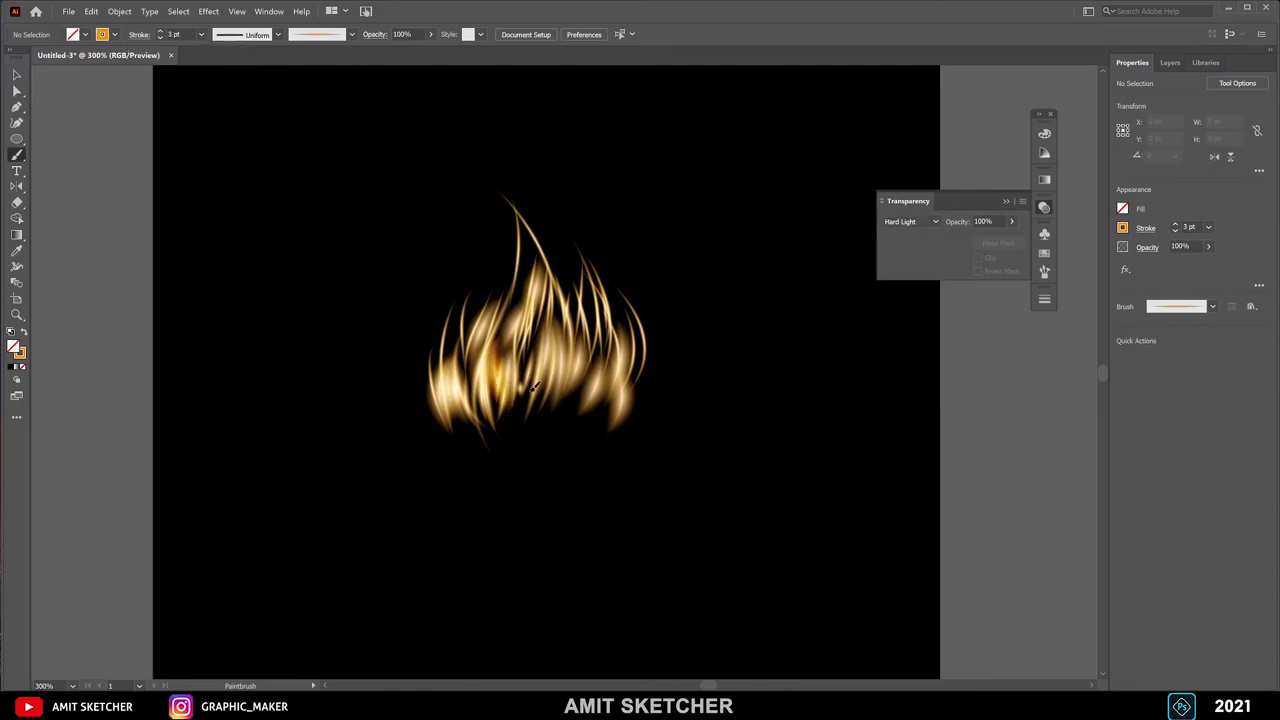
{"action": "left_click_drag", "start_coordinate": [535, 390], "coordinate": [540, 296]}
{"action": "mouse_move", "coordinate": [552, 422]}
{"action": "left_mouse_down"}
{"action": "mouse_move", "coordinate": [538, 320]}
{"action": "mouse_move", "coordinate": [570, 336]}
{"action": "left_mouse_up"}
{"action": "left_click_drag", "start_coordinate": [564, 386], "coordinate": [562, 366]}
{"action": "mouse_move", "coordinate": [598, 426]}
{"action": "left_mouse_down"}
{"action": "mouse_move", "coordinate": [612, 350]}
{"action": "mouse_move", "coordinate": [554, 332]}
{"action": "left_mouse_up"}
{"action": "left_click_drag", "start_coordinate": [534, 394], "coordinate": [520, 350]}
Step: Add more orange strands on the left, middle and upper right of the flame
{"action": "left_click_drag", "start_coordinate": [466, 396], "coordinate": [462, 368]}
{"action": "mouse_move", "coordinate": [478, 424]}
{"action": "left_mouse_down"}
{"action": "mouse_move", "coordinate": [470, 344]}
{"action": "mouse_move", "coordinate": [452, 346]}
{"action": "left_mouse_up"}
{"action": "left_click_drag", "start_coordinate": [540, 364], "coordinate": [530, 292]}
{"action": "left_click_drag", "start_coordinate": [576, 244], "coordinate": [591, 348]}
{"action": "left_click_drag", "start_coordinate": [567, 205], "coordinate": [588, 312]}
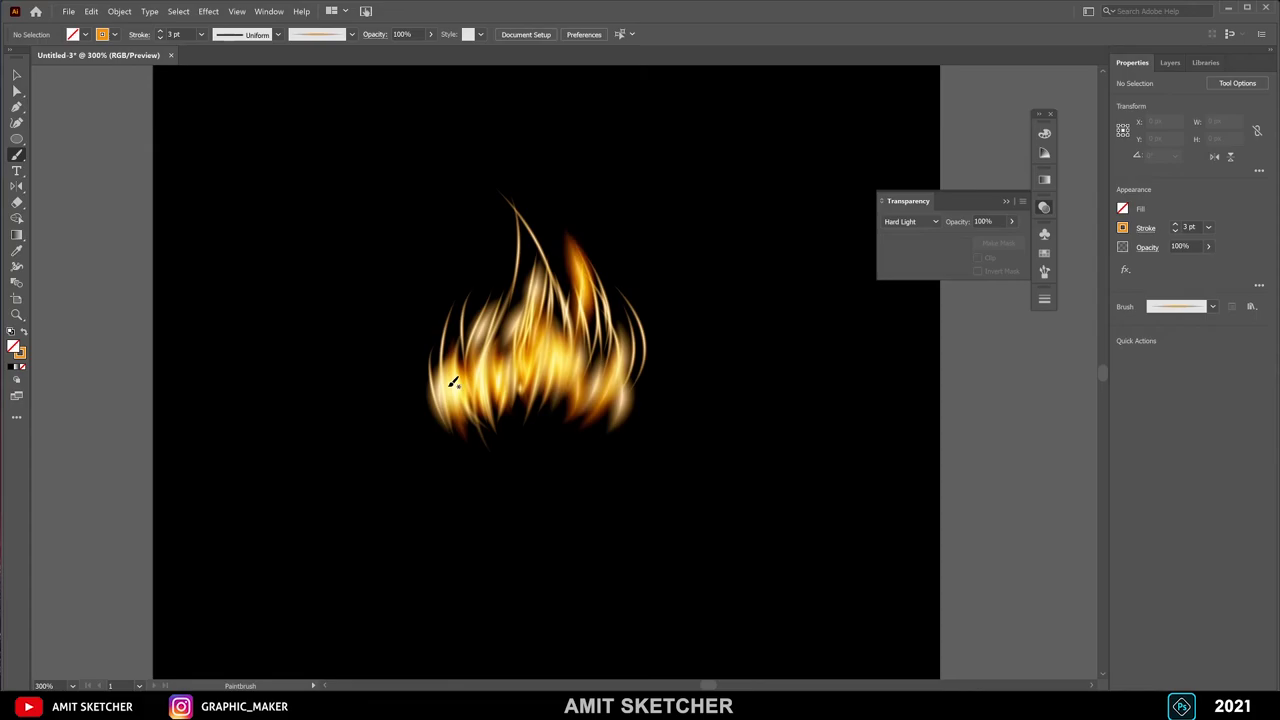
Step: Return to Screen blending and paint glowing strands on the flame's lower left and both sides
{"action": "left_click", "coordinate": [905, 221]}
{"action": "left_click", "coordinate": [912, 301]}
{"action": "left_click_drag", "start_coordinate": [457, 430], "coordinate": [414, 376]}
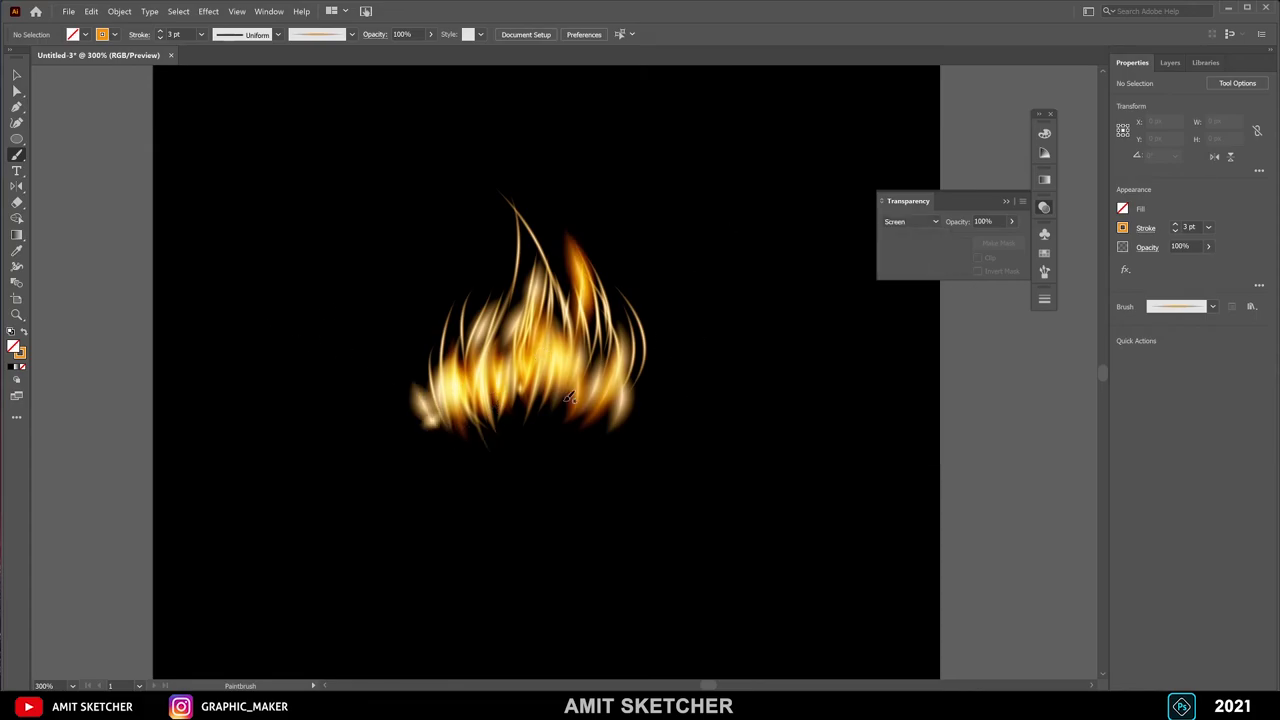
{"action": "left_click_drag", "start_coordinate": [440, 428], "coordinate": [410, 385]}
{"action": "left_click_drag", "start_coordinate": [610, 418], "coordinate": [664, 360]}
{"action": "left_click_drag", "start_coordinate": [440, 384], "coordinate": [451, 266]}
{"action": "mouse_move", "coordinate": [505, 350]}
{"action": "left_mouse_down"}
{"action": "mouse_move", "coordinate": [495, 280]}
{"action": "mouse_move", "coordinate": [515, 235]}
{"action": "left_mouse_up"}
Step: Fill in more glowing strands across the flame's centre, right and left
{"action": "left_click_drag", "start_coordinate": [545, 320], "coordinate": [540, 240]}
{"action": "mouse_move", "coordinate": [600, 345]}
{"action": "left_mouse_down"}
{"action": "mouse_move", "coordinate": [615, 272]}
{"action": "mouse_move", "coordinate": [640, 266]}
{"action": "left_mouse_up"}
{"action": "mouse_move", "coordinate": [450, 270]}
{"action": "left_mouse_down"}
{"action": "mouse_move", "coordinate": [420, 382]}
{"action": "mouse_move", "coordinate": [455, 292]}
{"action": "left_mouse_up"}
{"action": "mouse_move", "coordinate": [490, 345]}
{"action": "left_mouse_down"}
{"action": "mouse_move", "coordinate": [455, 240]}
{"action": "mouse_move", "coordinate": [465, 225]}
{"action": "left_mouse_up"}
{"action": "left_click_drag", "start_coordinate": [520, 298], "coordinate": [560, 245]}
{"action": "left_click_drag", "start_coordinate": [575, 290], "coordinate": [565, 210]}
{"action": "left_click_drag", "start_coordinate": [505, 325], "coordinate": [520, 250]}
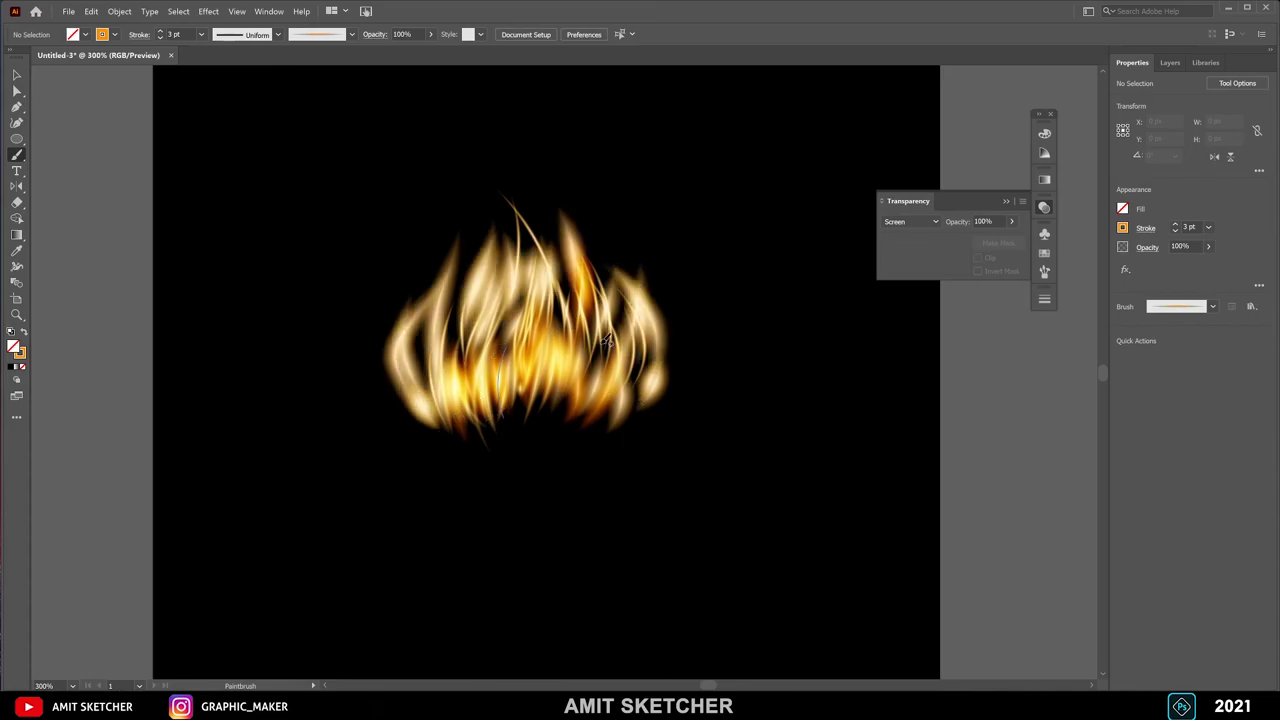
Step: Add a tall centre strand and right-side curves, undoing one unfinished stroke
{"action": "left_click_drag", "start_coordinate": [598, 340], "coordinate": [545, 182]}
{"action": "left_click_drag", "start_coordinate": [635, 400], "coordinate": [640, 275]}
{"action": "left_click_drag", "start_coordinate": [665, 372], "coordinate": [580, 198]}
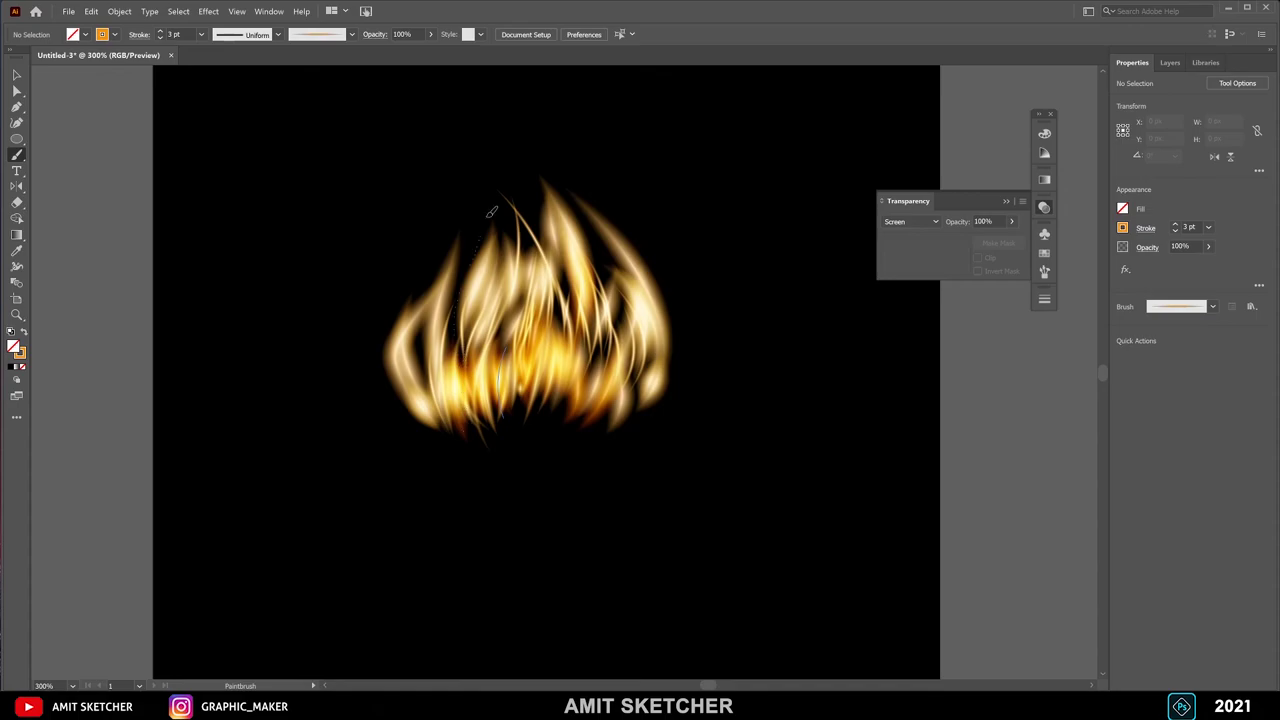
{"action": "left_click_drag", "start_coordinate": [491, 212], "coordinate": [493, 206]}
{"action": "key", "text": "ctrl+z"}
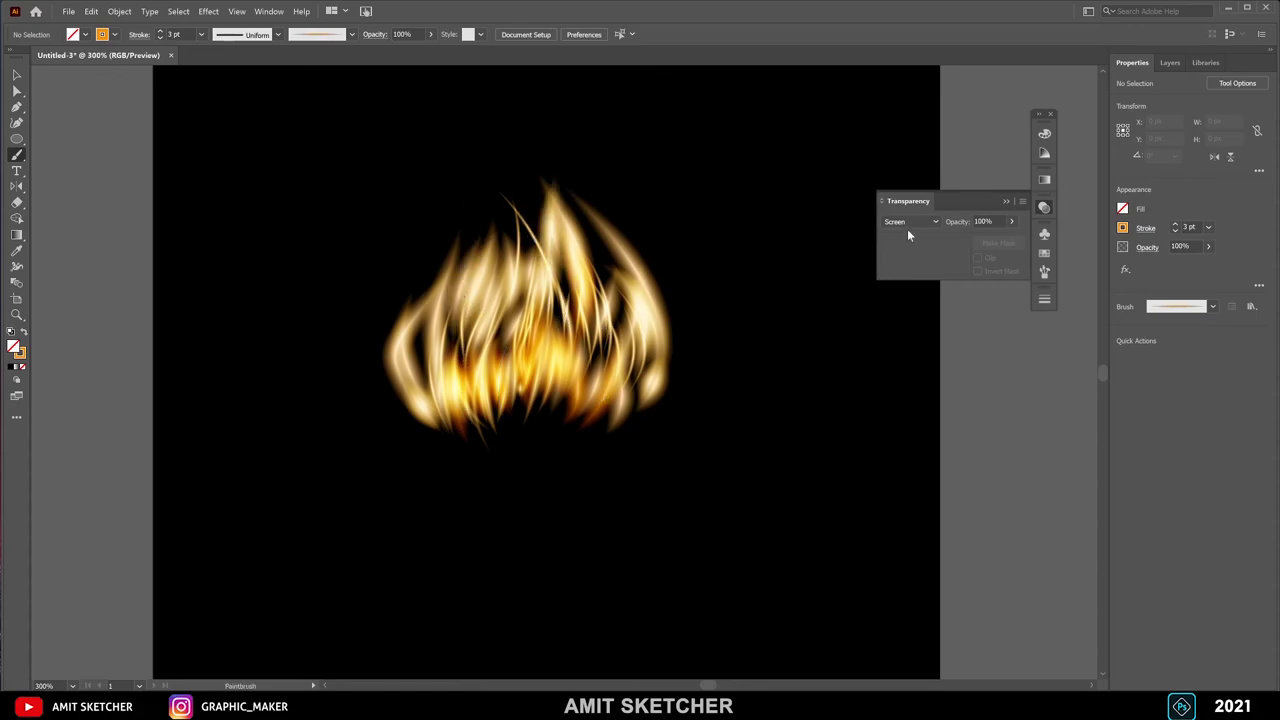
Step: Set Hard Light blending with a 5 pt stroke and paint bright strands on both sides
{"action": "left_click", "coordinate": [908, 222]}
{"action": "left_click", "coordinate": [915, 372]}
{"action": "left_click", "coordinate": [201, 34]}
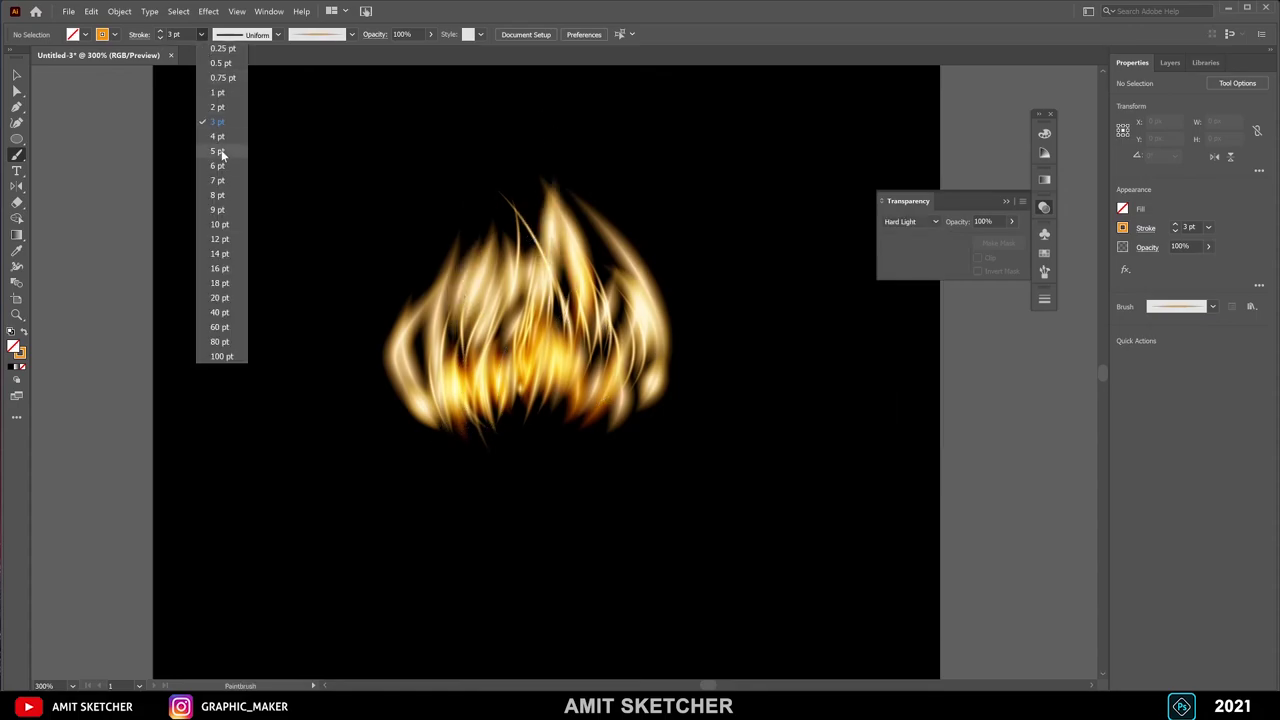
{"action": "left_click", "coordinate": [220, 155]}
{"action": "left_click_drag", "start_coordinate": [569, 363], "coordinate": [600, 258]}
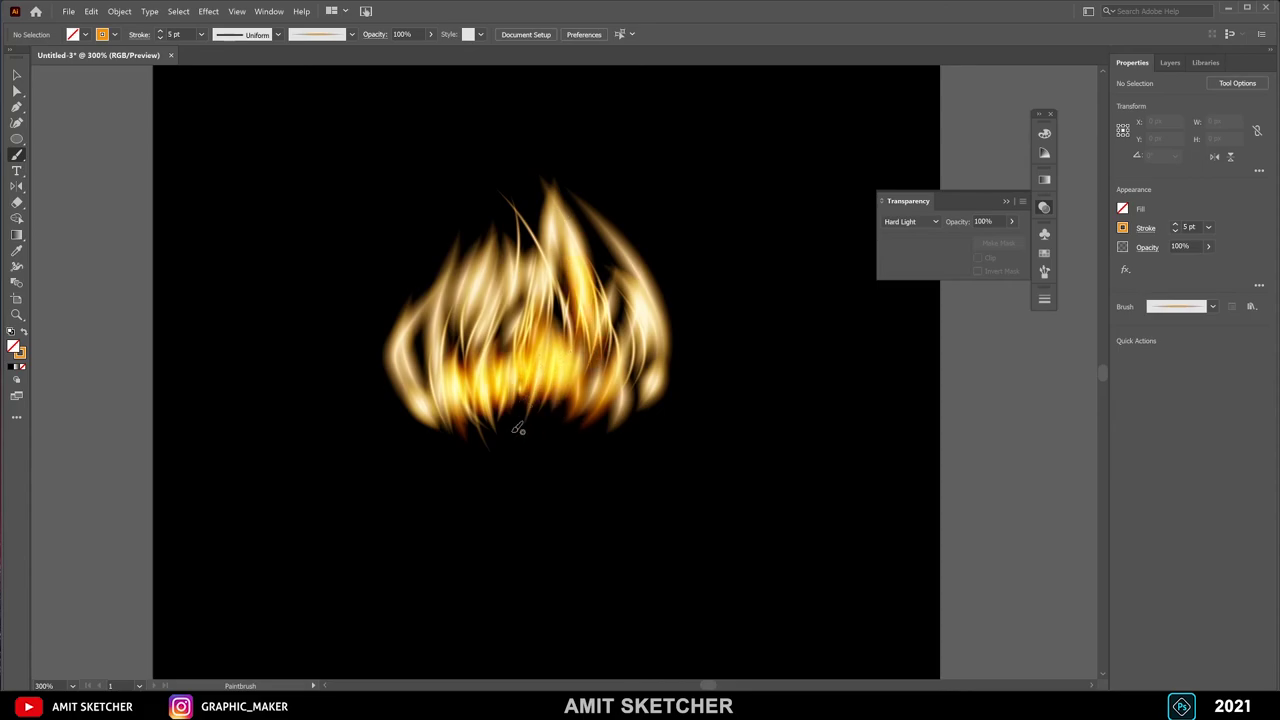
{"action": "left_click_drag", "start_coordinate": [430, 258], "coordinate": [472, 375]}
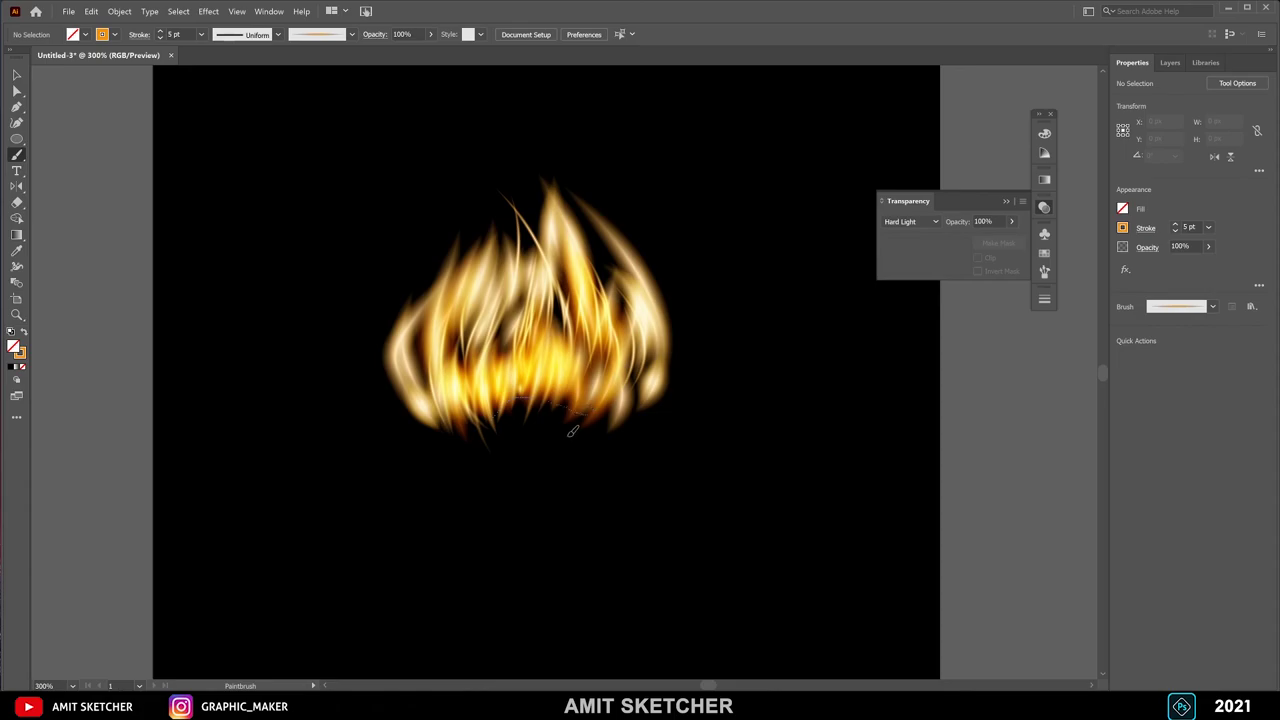
Step: Paint wide horizontal strokes forming a bright glow along the flame's base
{"action": "left_click_drag", "start_coordinate": [572, 431], "coordinate": [506, 417]}
{"action": "left_click_drag", "start_coordinate": [582, 432], "coordinate": [472, 427]}
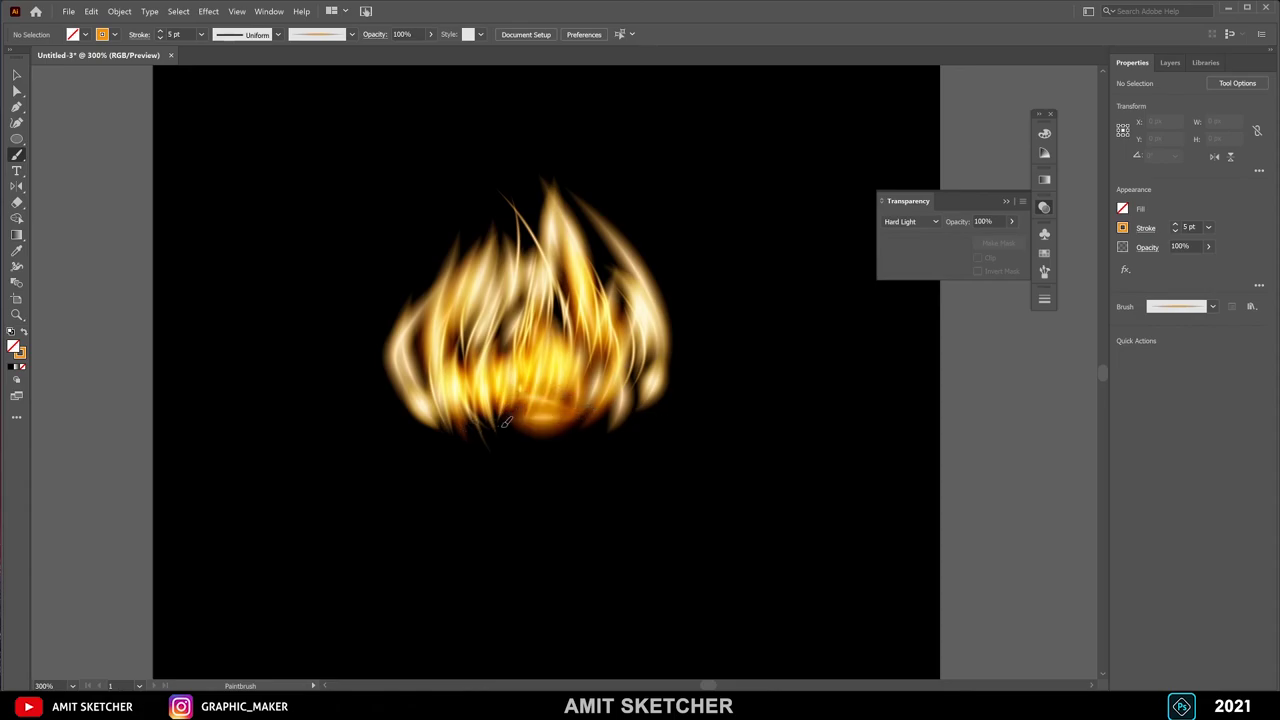
{"action": "left_click_drag", "start_coordinate": [729, 409], "coordinate": [451, 418]}
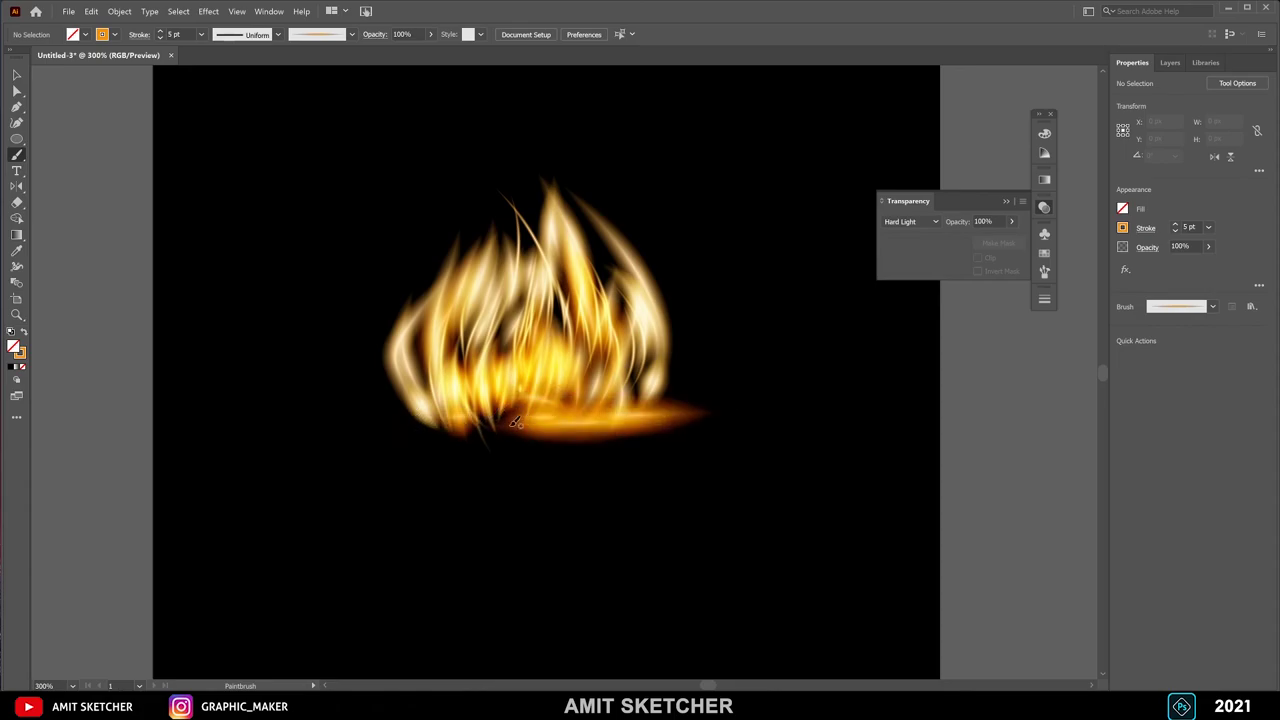
{"action": "left_click_drag", "start_coordinate": [537, 434], "coordinate": [495, 426]}
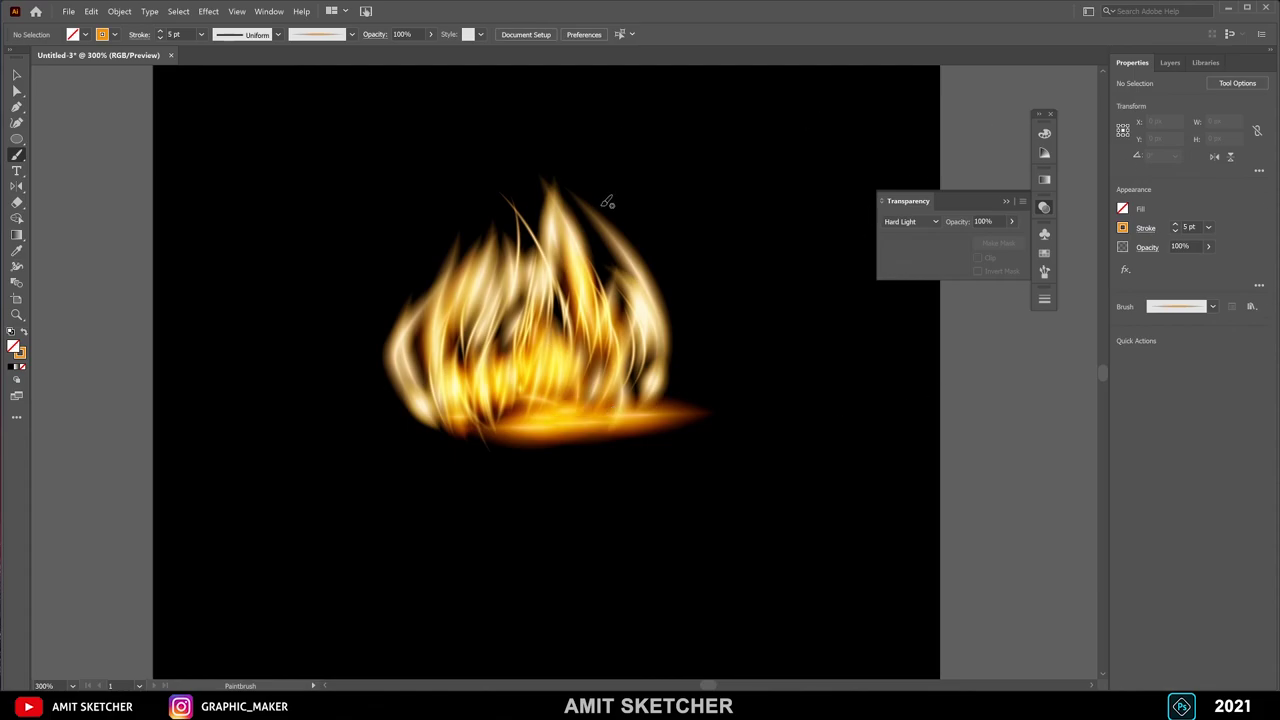
{"action": "key", "text": "v"}
{"action": "scroll", "coordinate": [668, 372], "scroll_direction": "down", "scroll_amount": 2}
{"action": "scroll", "coordinate": [668, 372], "scroll_direction": "down", "scroll_amount": 2}
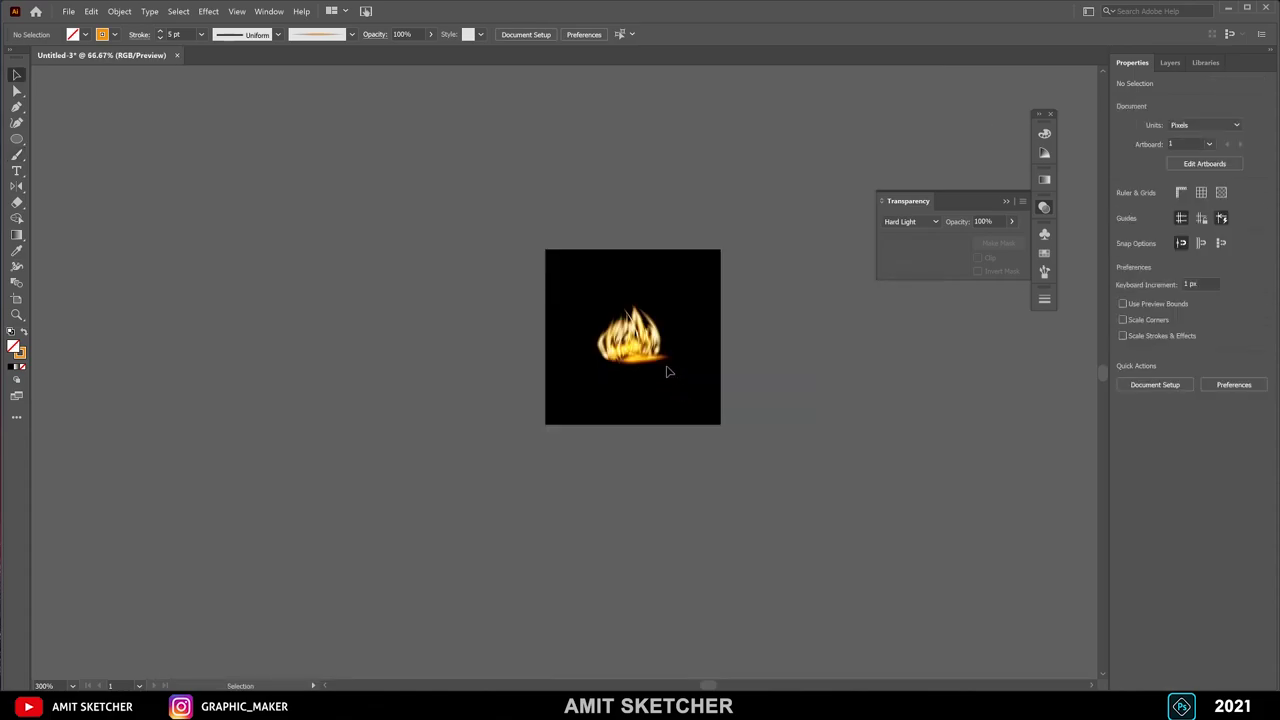
{"action": "scroll", "coordinate": [668, 372], "scroll_direction": "up", "scroll_amount": 2}
{"action": "scroll", "coordinate": [660, 320], "scroll_direction": "up", "scroll_amount": 2}
{"action": "scroll", "coordinate": [652, 290], "scroll_direction": "up", "scroll_amount": 2}
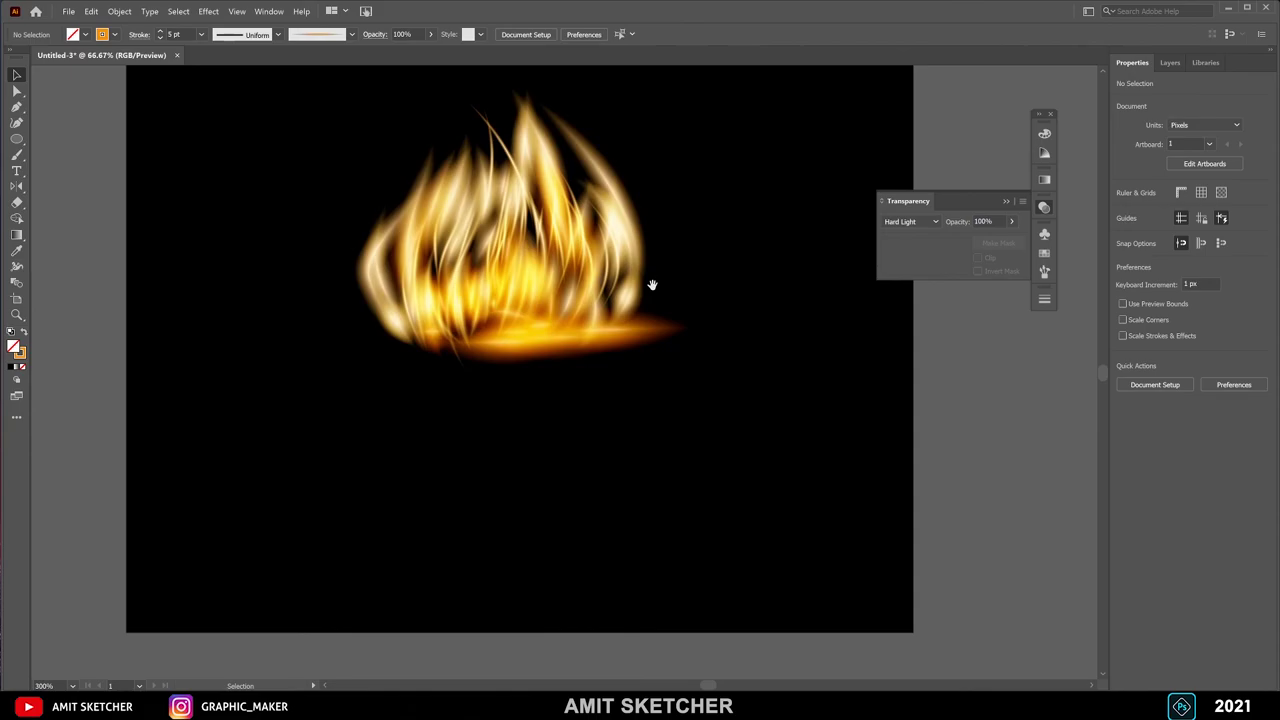
{"action": "scroll", "coordinate": [740, 416], "scroll_direction": "up", "scroll_amount": 1}
{"action": "scroll", "coordinate": [806, 523], "scroll_direction": "up", "scroll_amount": 2}
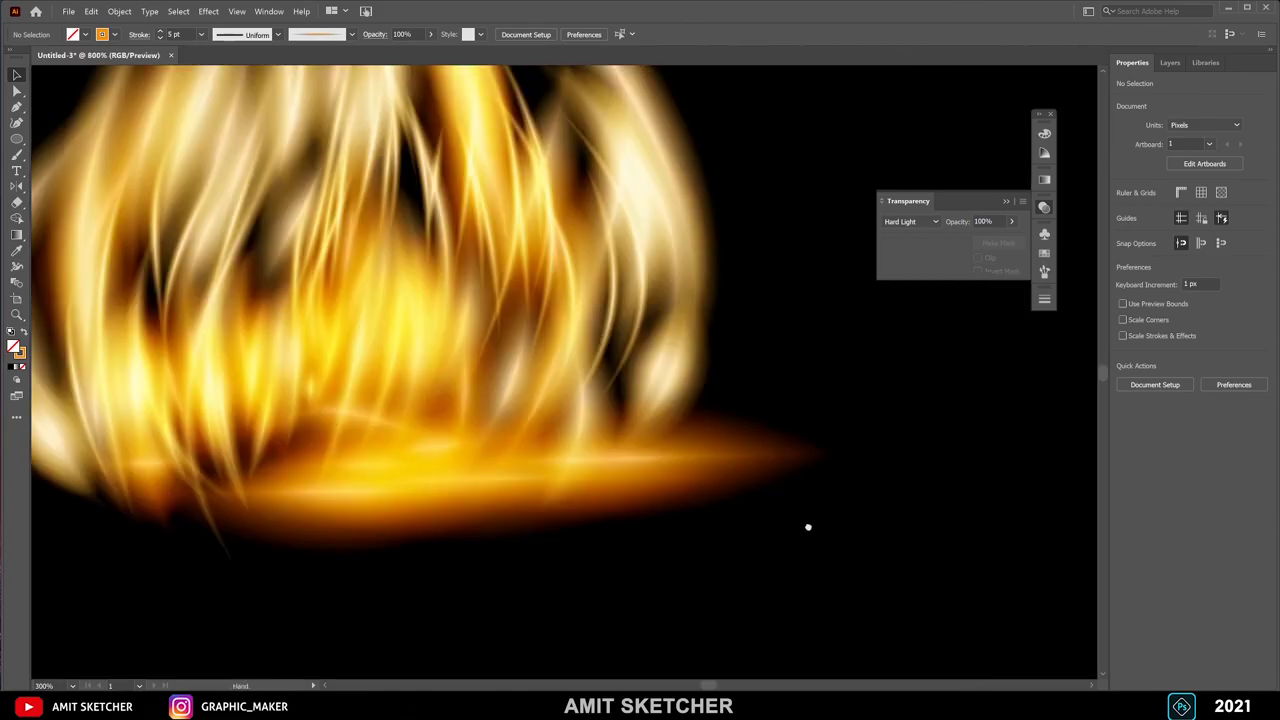
{"action": "scroll", "coordinate": [940, 603], "scroll_direction": "up", "scroll_amount": 2}
{"action": "scroll", "coordinate": [949, 560], "scroll_direction": "up", "scroll_amount": 1}
{"action": "scroll", "coordinate": [931, 517], "scroll_direction": "up", "scroll_amount": 1}
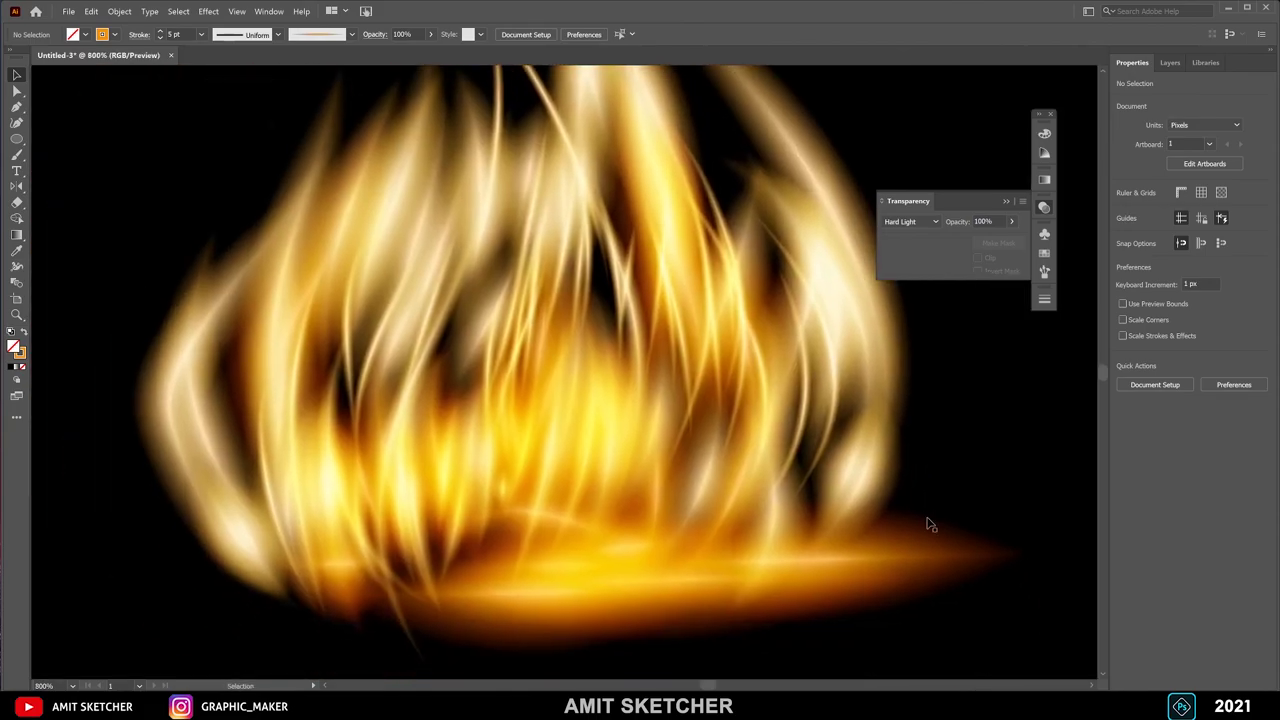